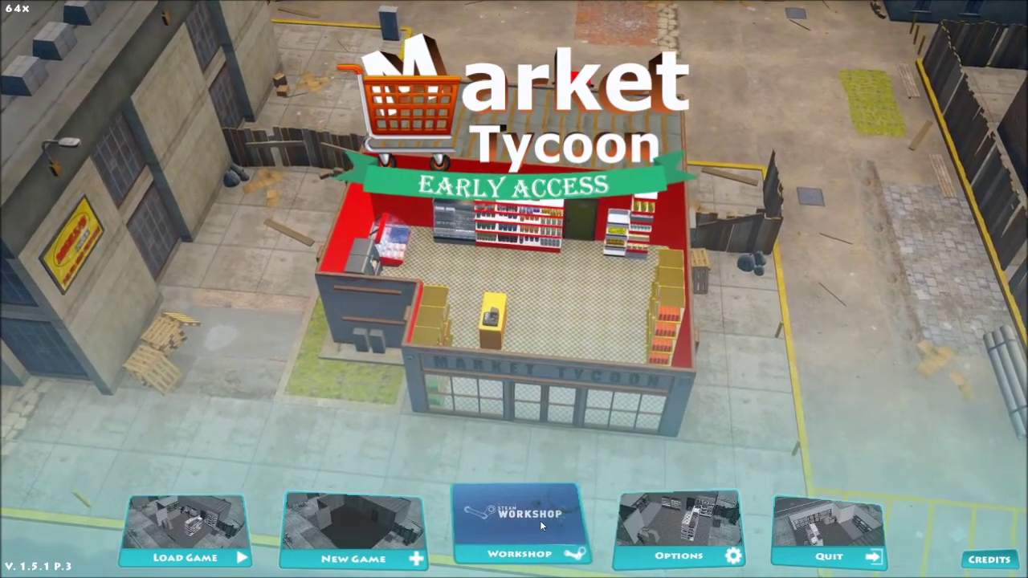
Step: Switch to TurboSquid in the browser and search its 3D models for "can soda"
{"action": "left_click", "coordinate": [506, 519]}
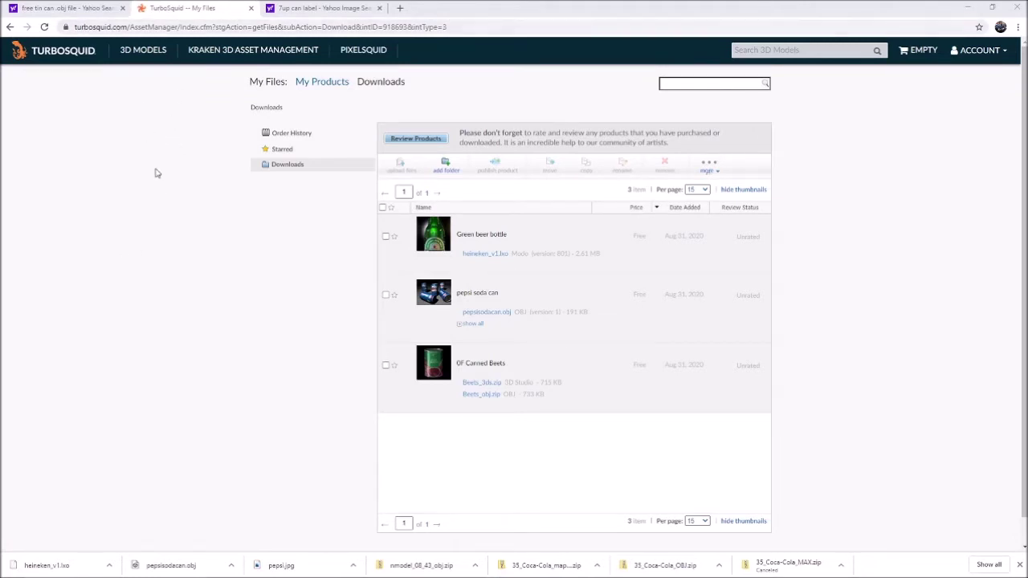
{"action": "left_click", "coordinate": [764, 49]}
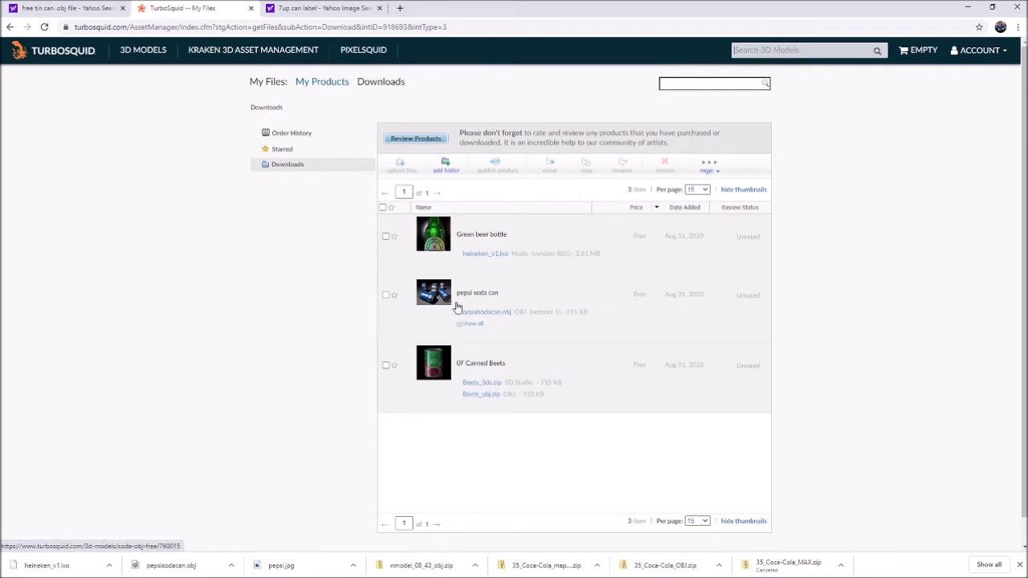
{"action": "left_click", "coordinate": [794, 46]}
{"action": "type", "text": "can soda"}
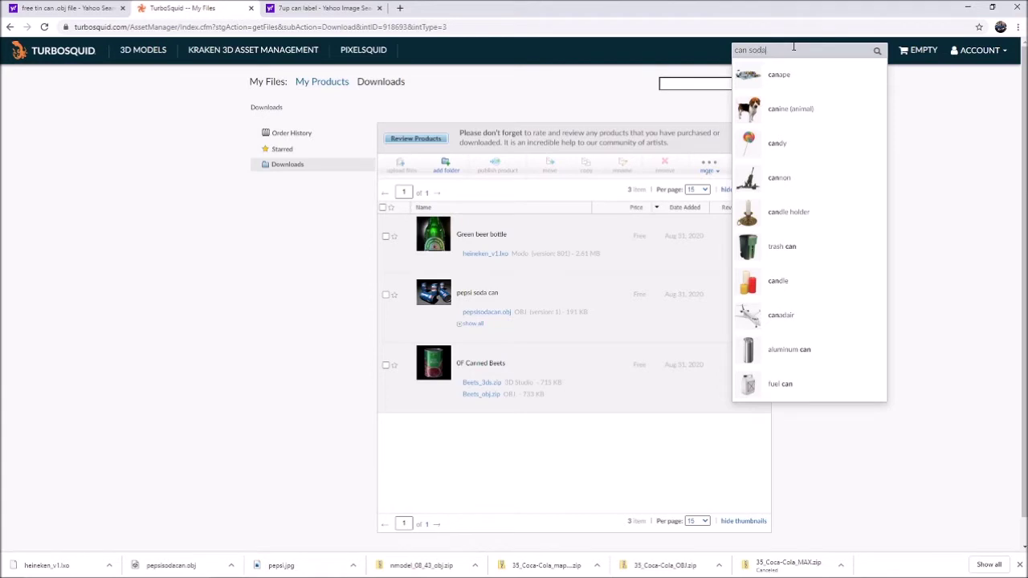
{"action": "key", "text": "Return"}
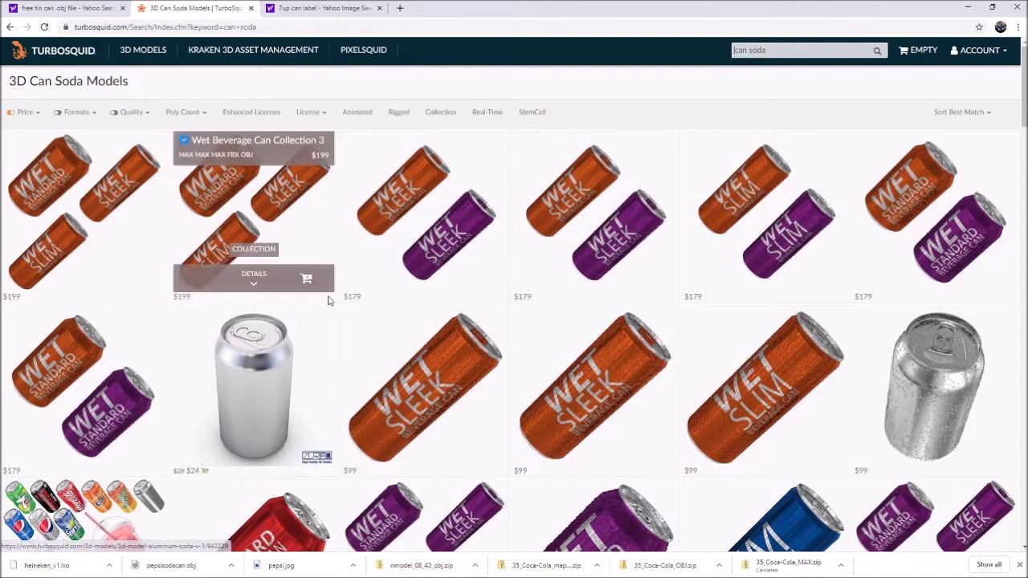
Step: Filter the can soda results to free models and open the Pepsi Cola Can listing
{"action": "left_click", "coordinate": [33, 112]}
{"action": "left_click", "coordinate": [30, 196]}
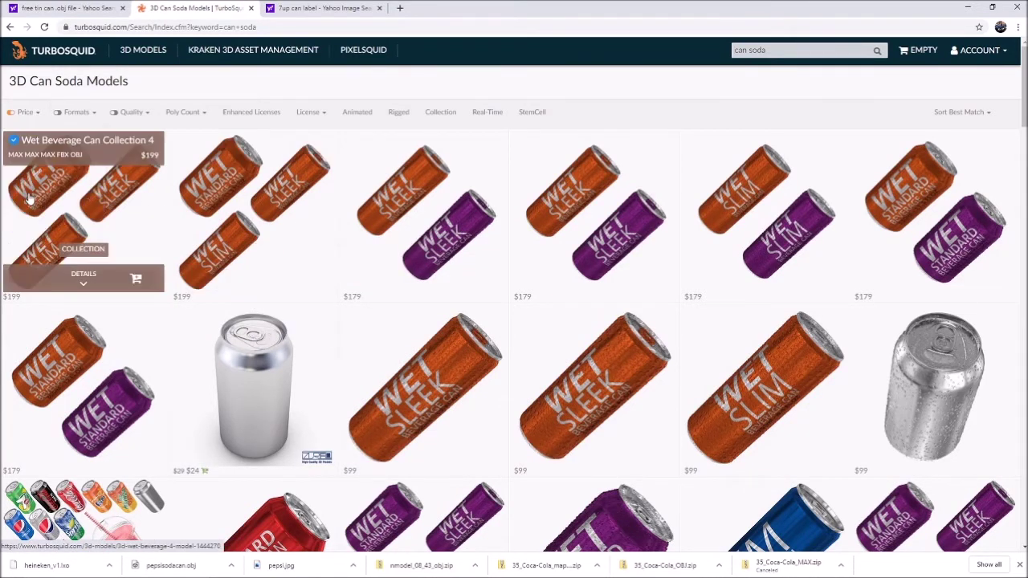
{"action": "left_click", "coordinate": [30, 196]}
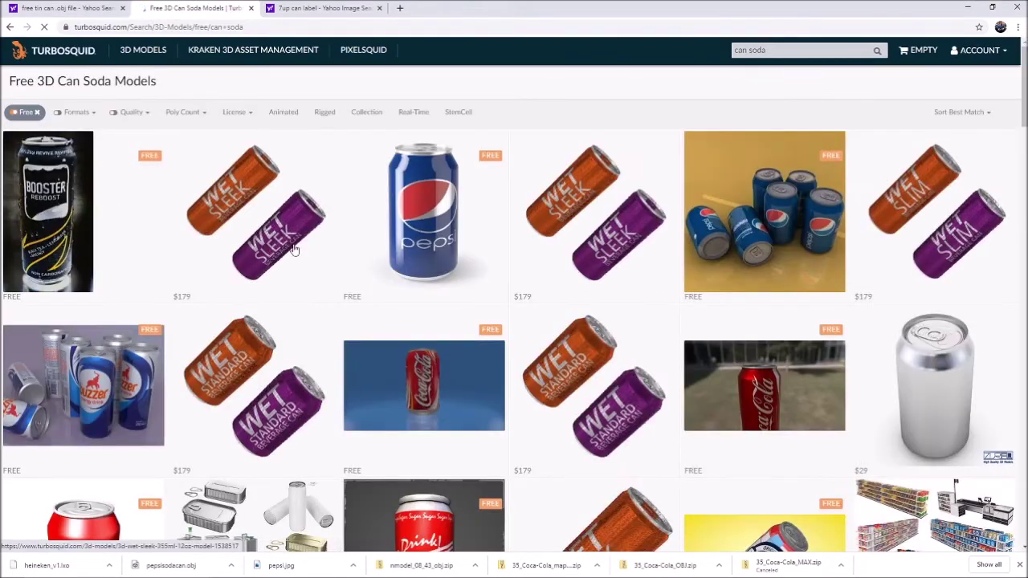
{"action": "left_click", "coordinate": [407, 245]}
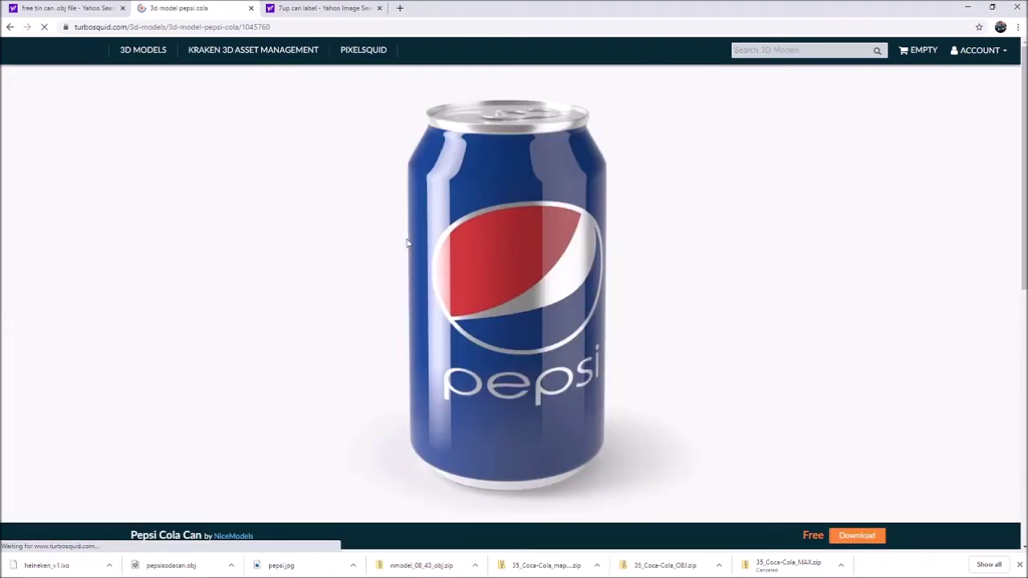
Step: Open the account's downloads list and show all files belonging to the pepsi soda can model
{"action": "left_click", "coordinate": [988, 50]}
{"action": "left_click", "coordinate": [929, 89]}
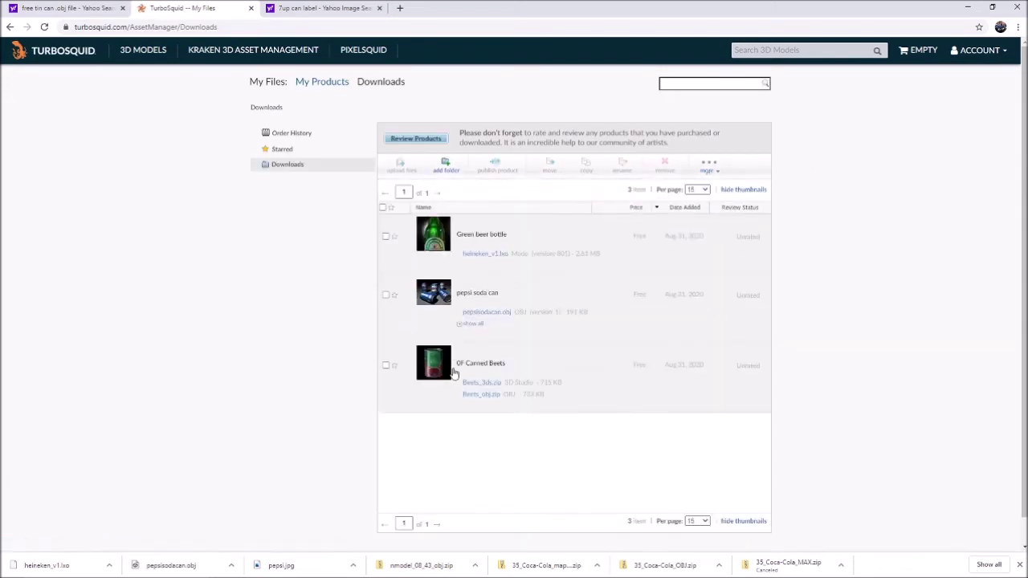
{"action": "left_click", "coordinate": [472, 324]}
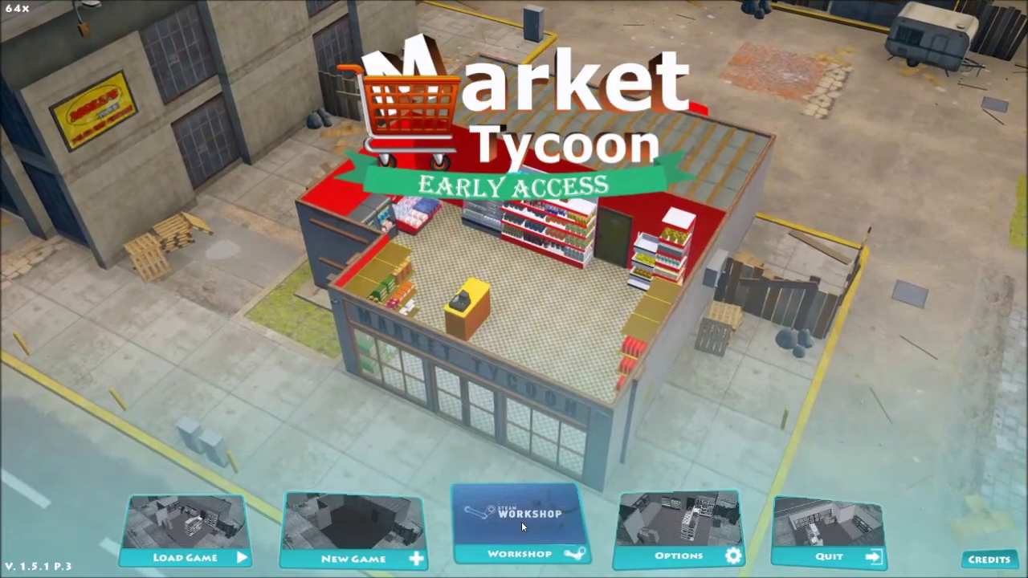
Step: Switch to Market Tycoon, create new Workshop content of type Item, and upload pepsisodacan.obj from the Pepsi folder on the desktop
{"action": "left_click", "coordinate": [521, 523]}
{"action": "left_click", "coordinate": [544, 395]}
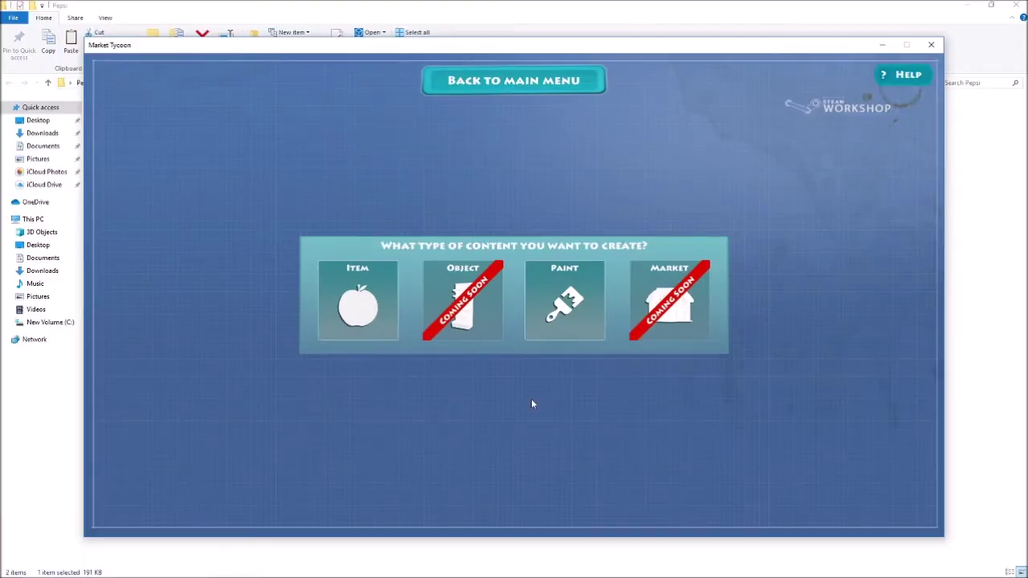
{"action": "left_click", "coordinate": [354, 318]}
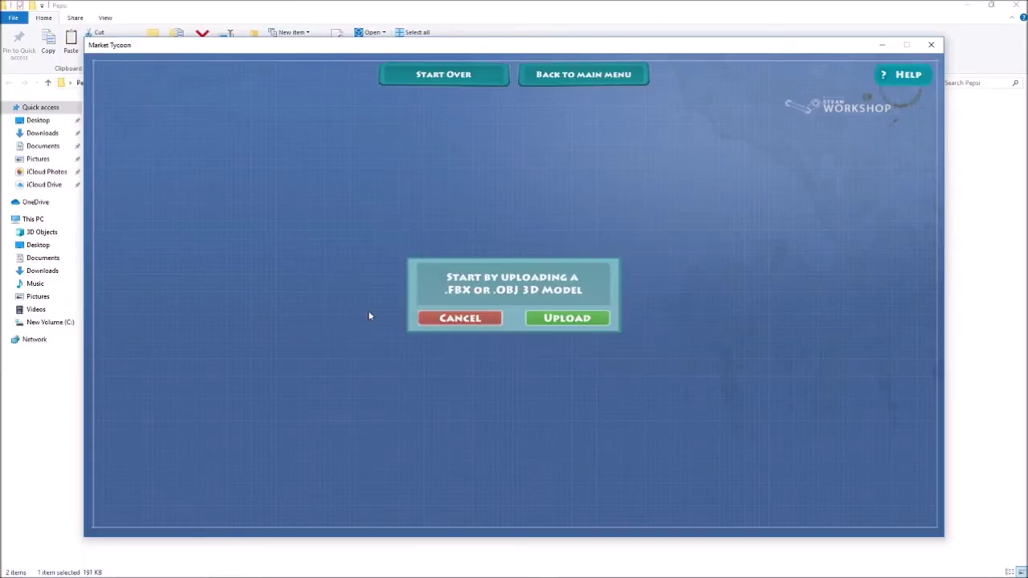
{"action": "left_click", "coordinate": [546, 320]}
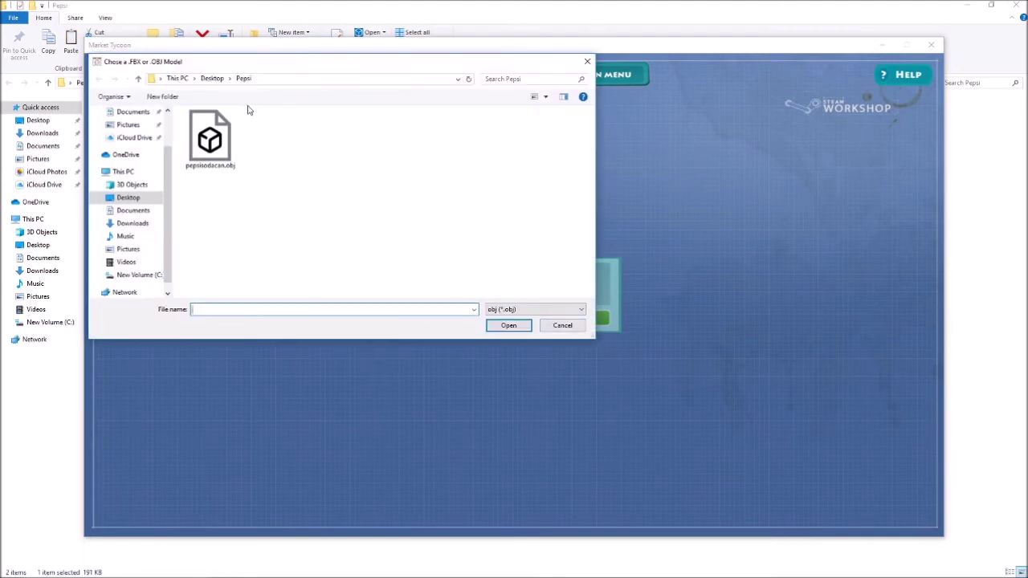
{"action": "left_click", "coordinate": [140, 78]}
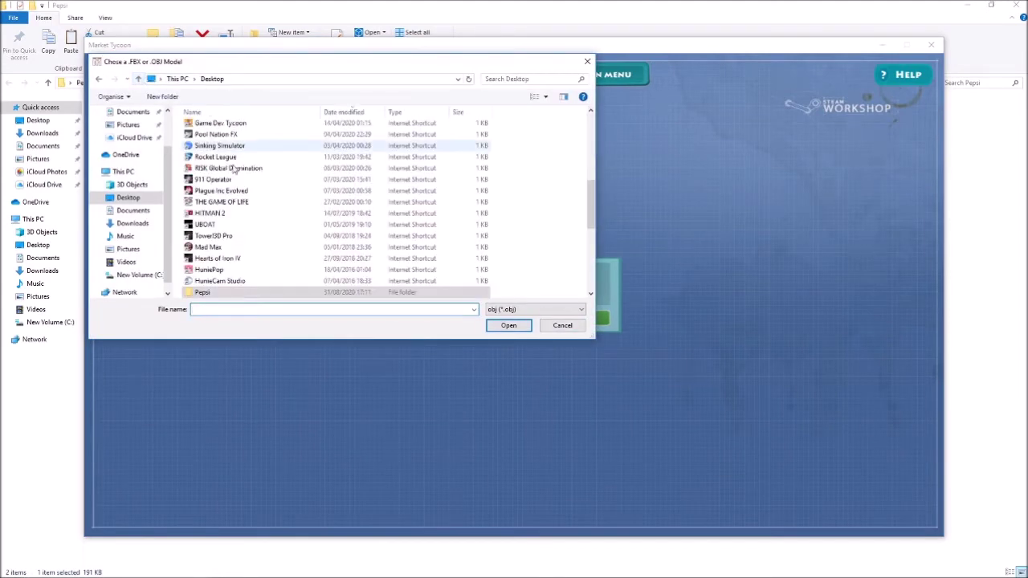
{"action": "double_click", "coordinate": [207, 293]}
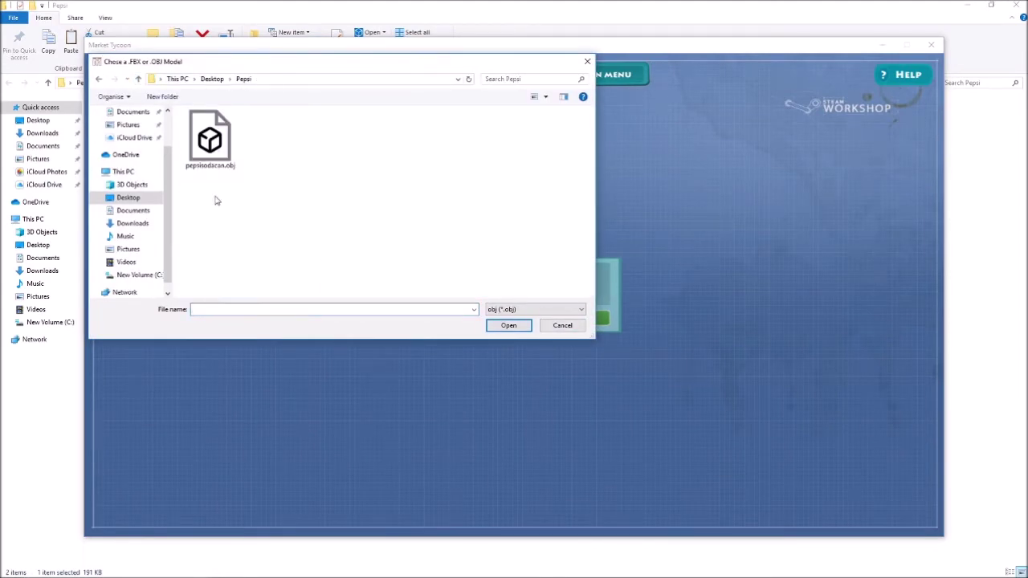
{"action": "double_click", "coordinate": [216, 150]}
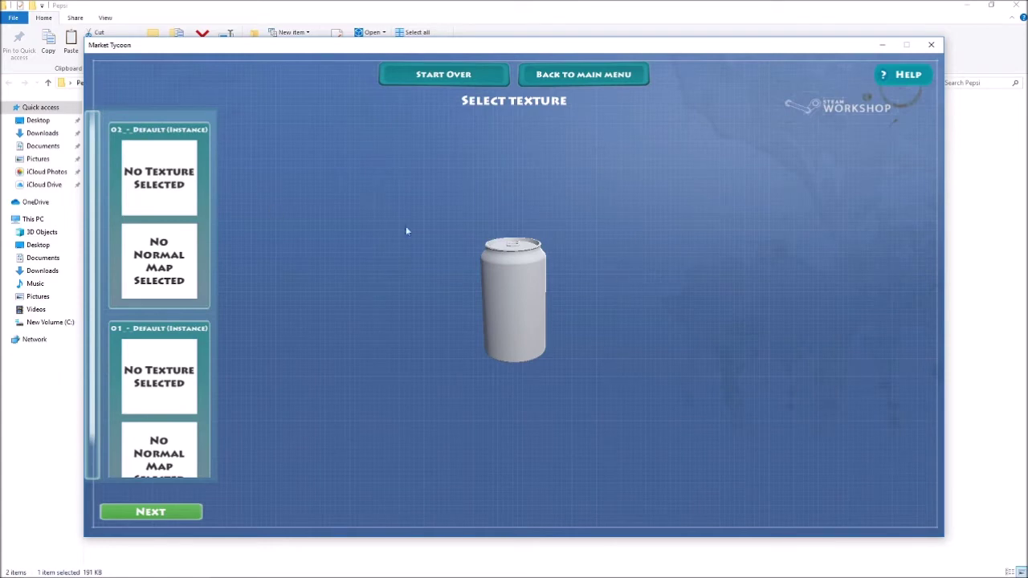
Step: Load pepsi.jpg from the Pepsi folder as a texture for the can model
{"action": "left_click", "coordinate": [162, 206]}
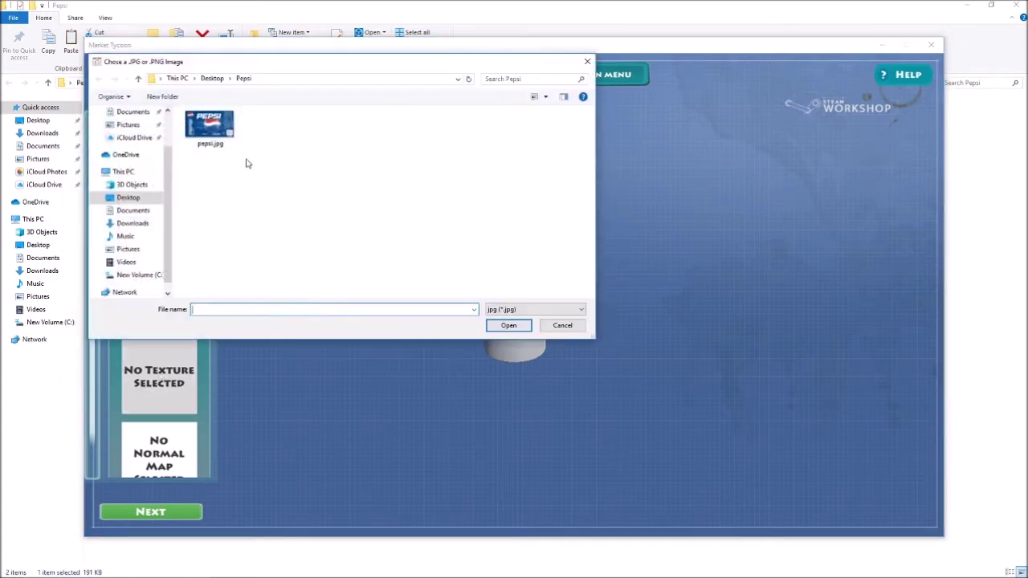
{"action": "left_click", "coordinate": [203, 126]}
{"action": "left_click", "coordinate": [509, 325]}
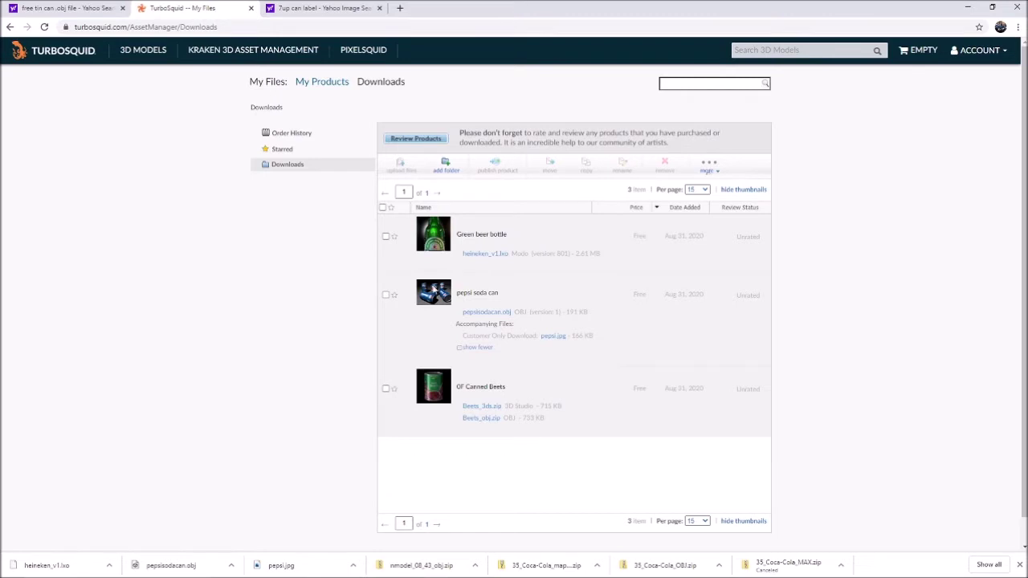
Step: Switch back to TurboSquid in the browser and search its 3D models for "7up"
{"action": "left_click", "coordinate": [757, 49]}
{"action": "type", "text": "7up"}
{"action": "key", "text": "Return"}
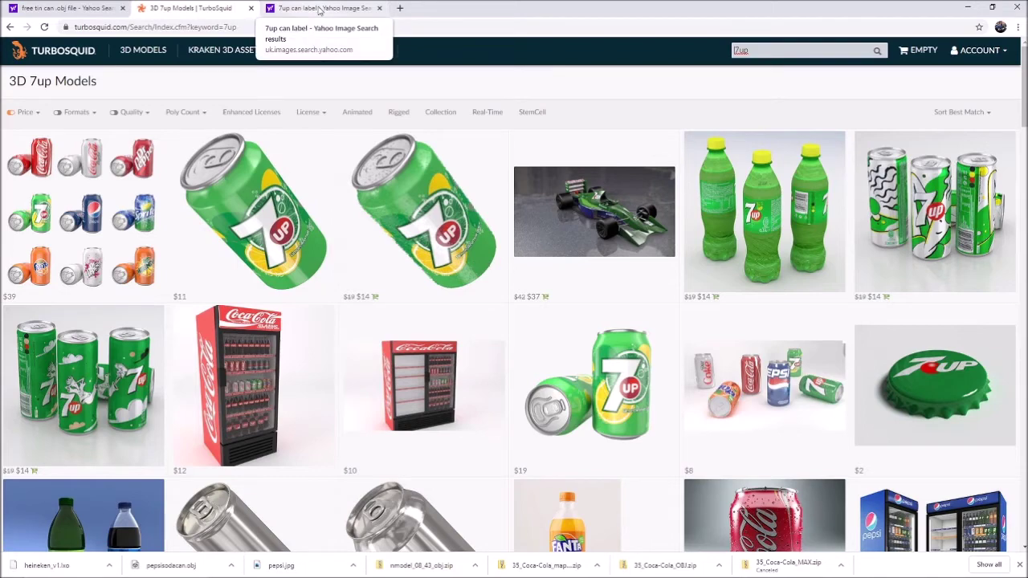
Step: From the Yahoo image results for "7up can label", save the wide green Greek 7-up drink label as 7-up.jpg in the Tin1 folder
{"action": "left_click", "coordinate": [319, 10]}
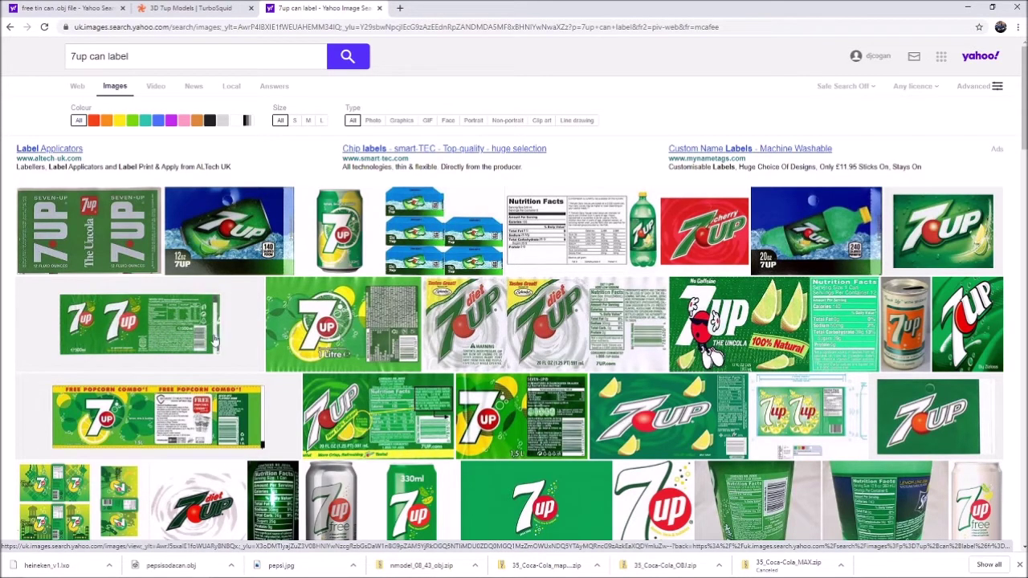
{"action": "left_click", "coordinate": [164, 347]}
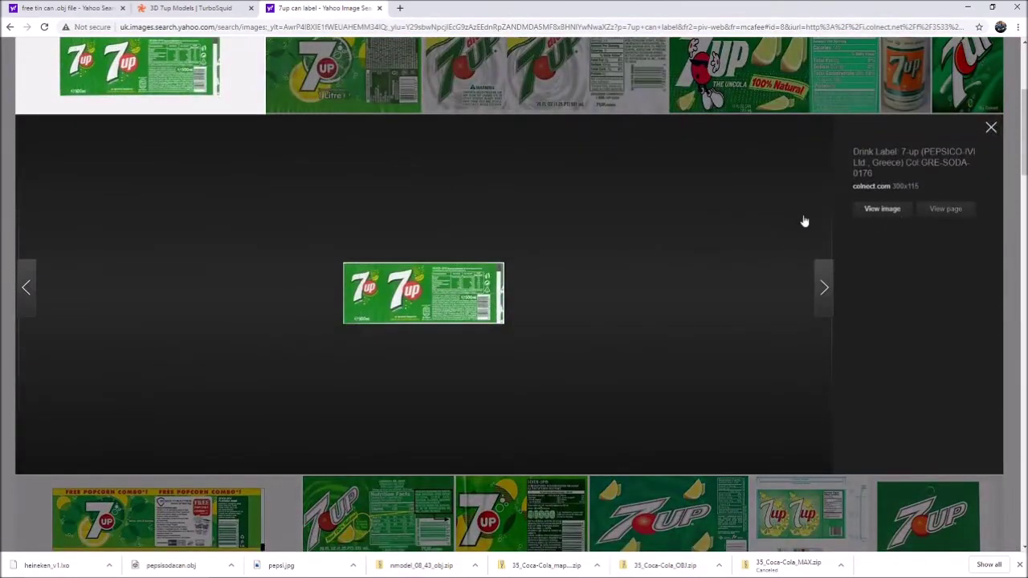
{"action": "right_click", "coordinate": [419, 296]}
{"action": "left_click", "coordinate": [453, 318]}
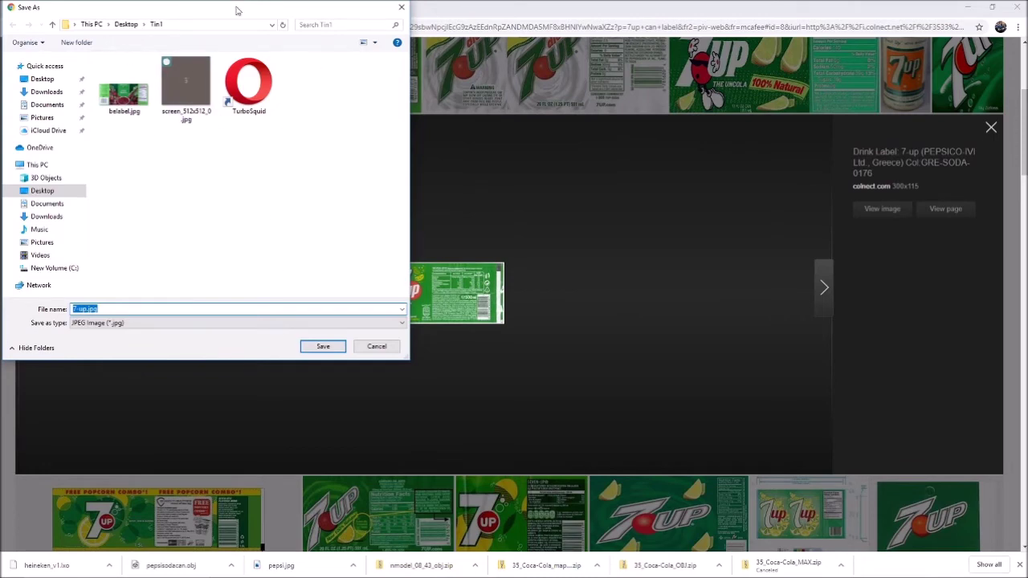
{"action": "left_click", "coordinate": [321, 347]}
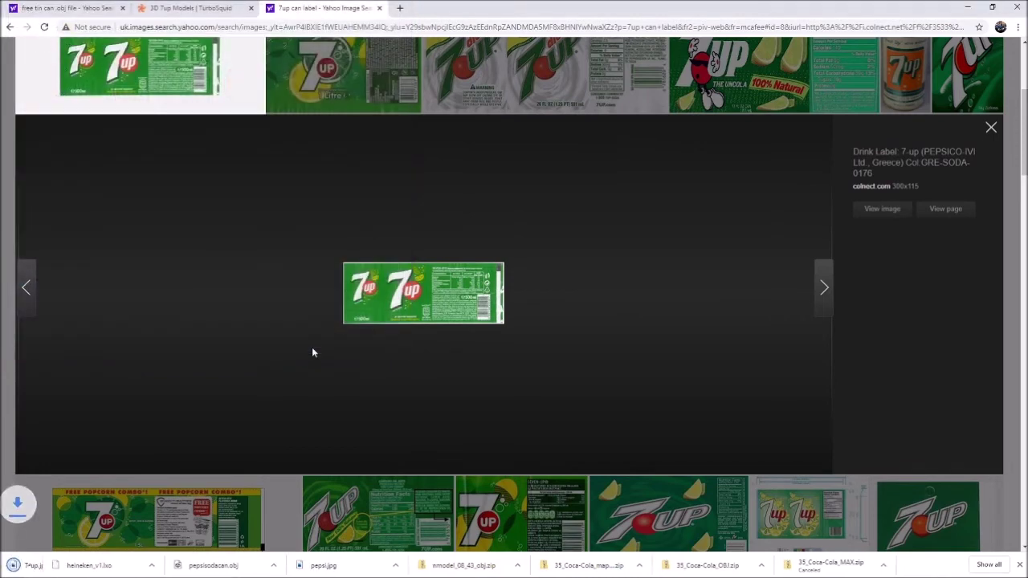
Step: Minimize the open windows and create a new folder named 7Up on the desktop
{"action": "left_click", "coordinate": [968, 8]}
{"action": "left_click", "coordinate": [973, 6]}
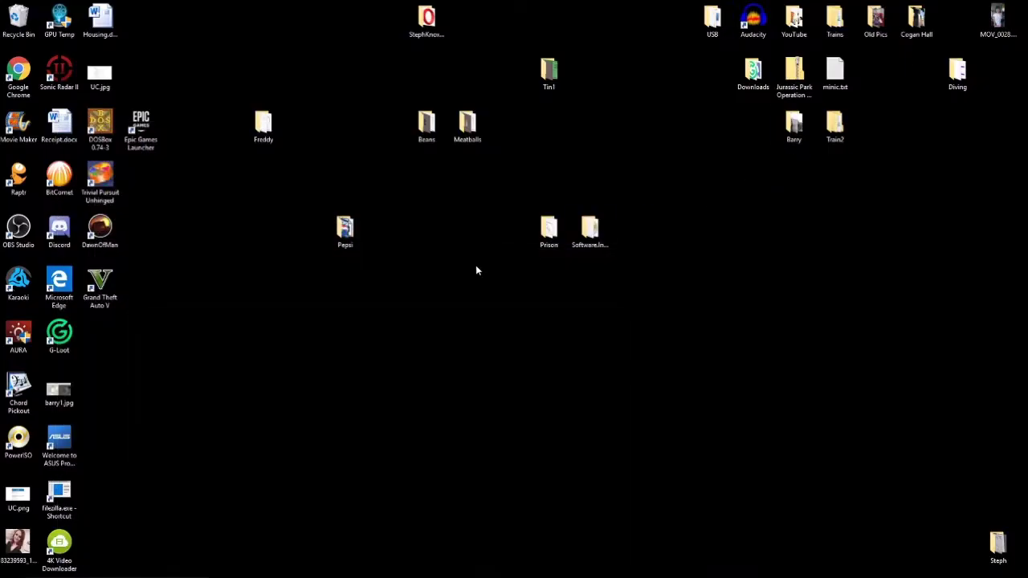
{"action": "right_click", "coordinate": [476, 271]}
{"action": "mouse_move", "coordinate": [500, 368]}
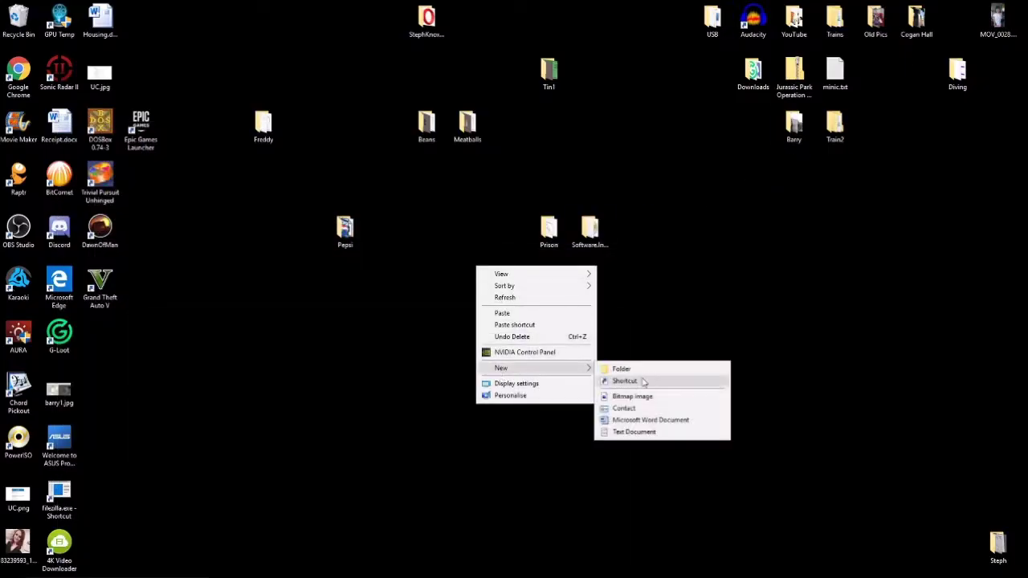
{"action": "left_click", "coordinate": [643, 369]}
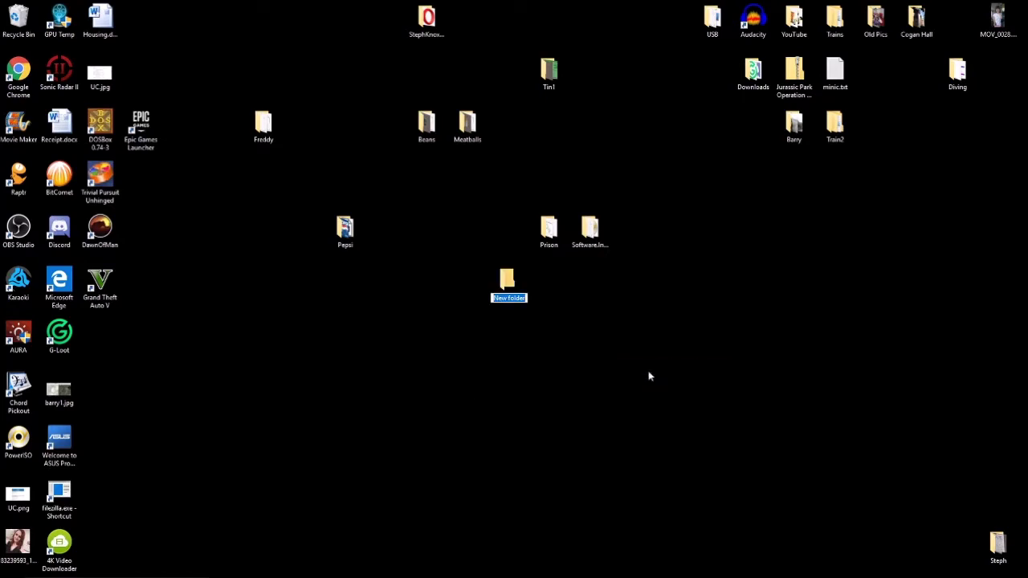
{"action": "type", "text": "S"}
{"action": "key", "text": "Return"}
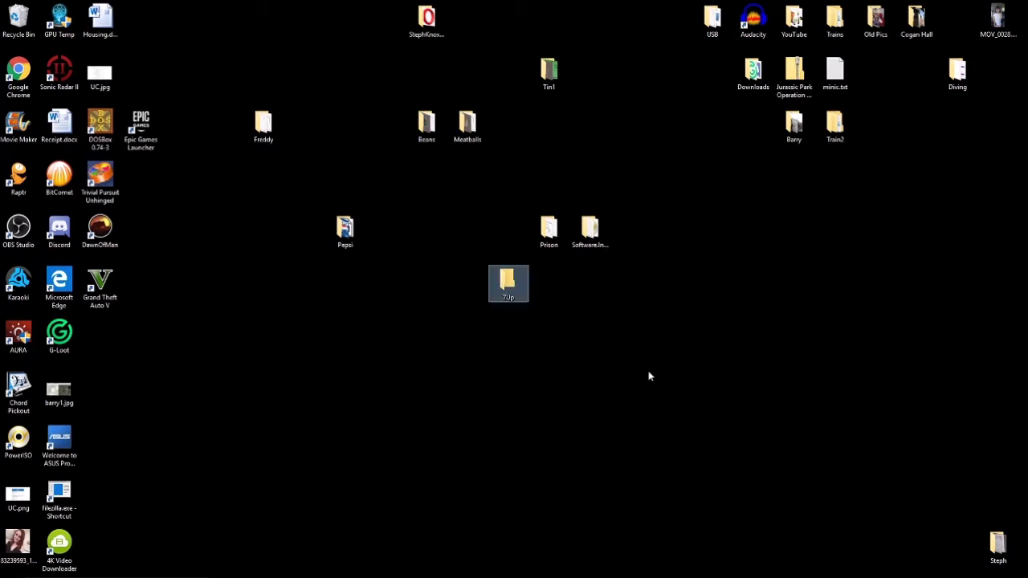
Step: Move 7-up.jpg from the Tin1 folder into the 7Up folder and close the Tin1 window
{"action": "double_click", "coordinate": [547, 76]}
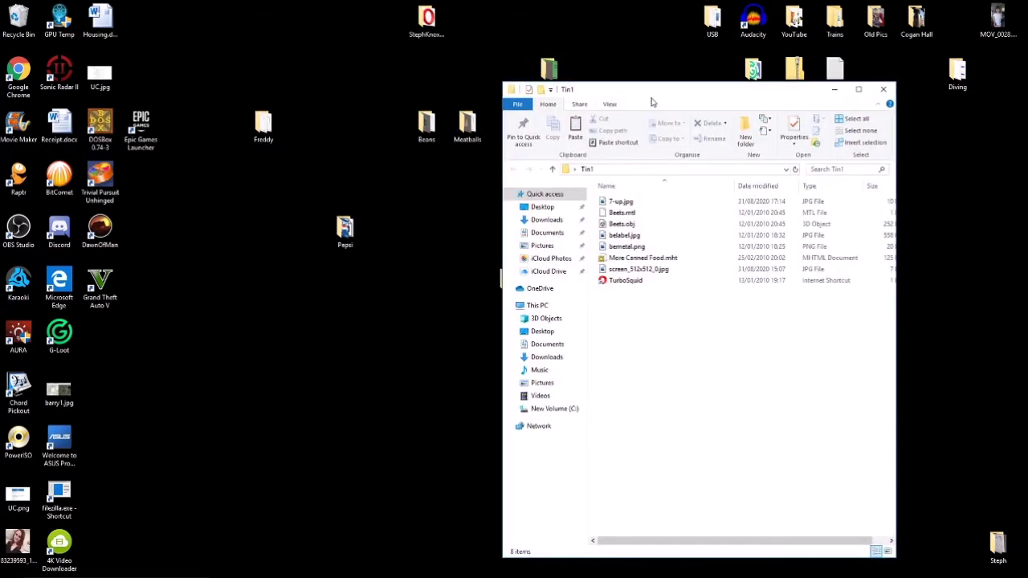
{"action": "left_click_drag", "start_coordinate": [651, 93], "coordinate": [719, 90]}
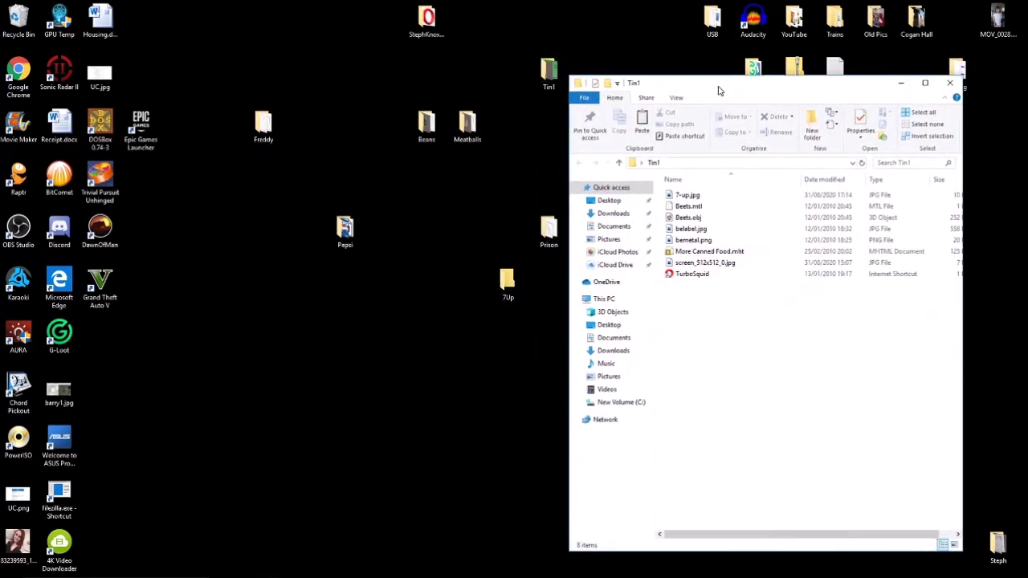
{"action": "left_click_drag", "start_coordinate": [687, 195], "coordinate": [505, 275]}
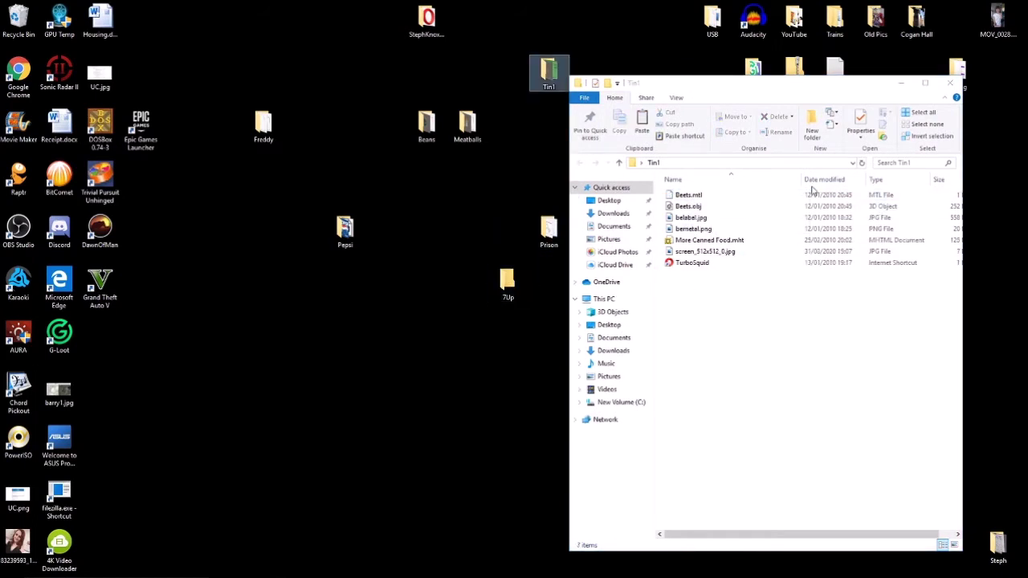
{"action": "left_click", "coordinate": [960, 87]}
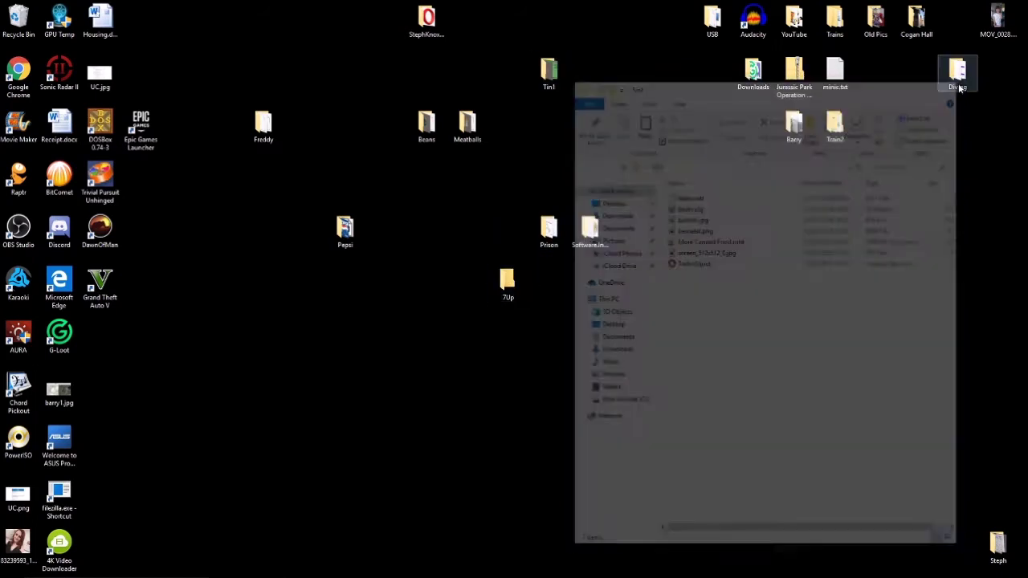
Step: Copy pepsisodacan.obj from the Pepsi folder into the 7Up folder and open the 7Up folder
{"action": "left_click", "coordinate": [348, 238]}
{"action": "double_click", "coordinate": [348, 237]}
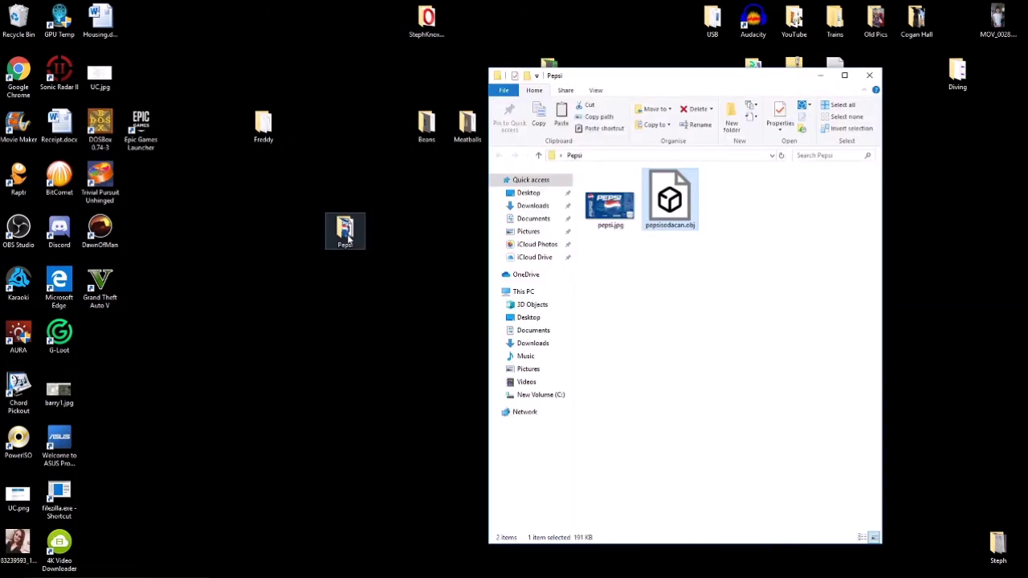
{"action": "left_click_drag", "start_coordinate": [756, 87], "coordinate": [866, 90]}
{"action": "right_click", "coordinate": [781, 191]}
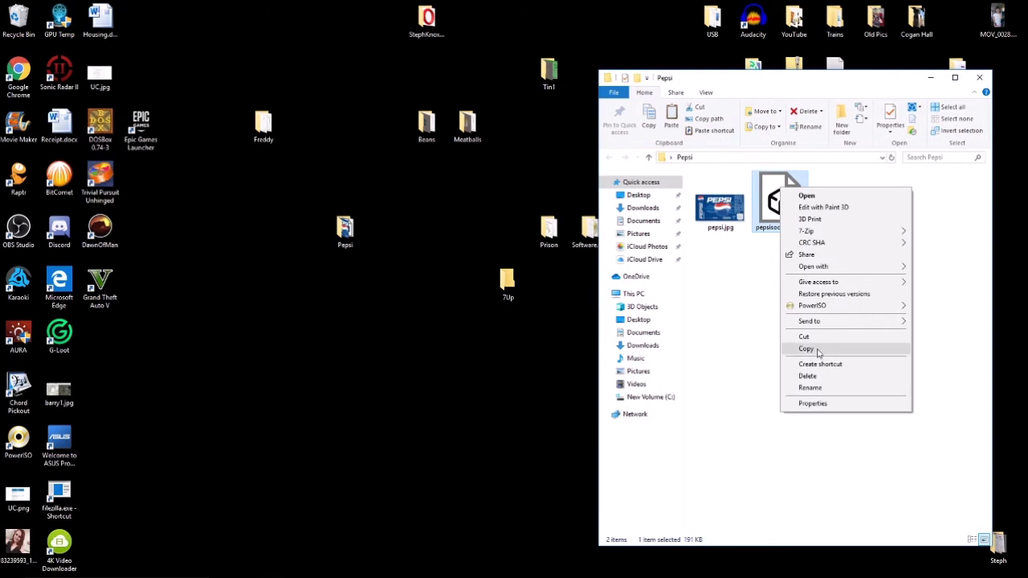
{"action": "left_click", "coordinate": [820, 351]}
{"action": "right_click", "coordinate": [506, 284]}
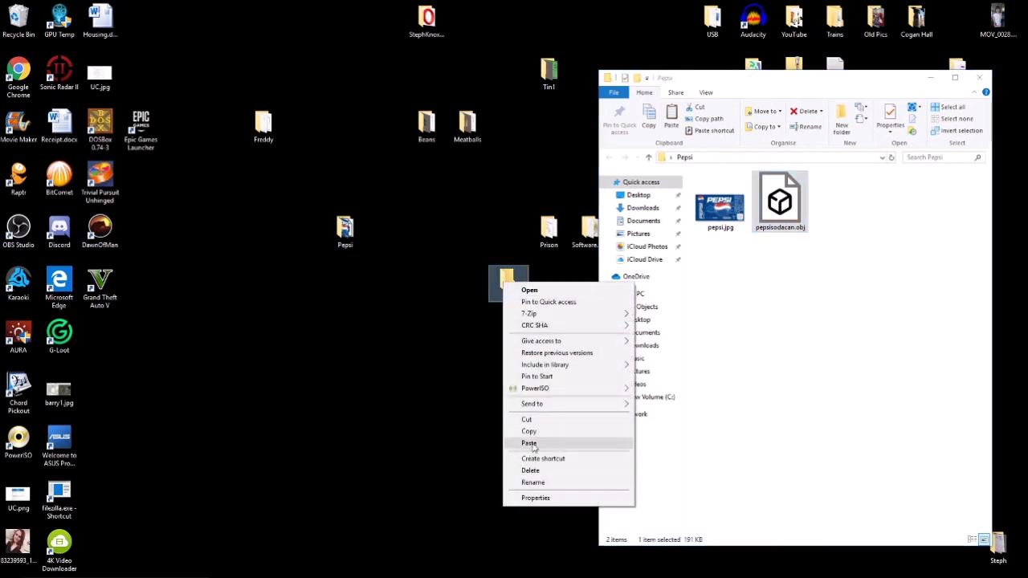
{"action": "left_click", "coordinate": [530, 442]}
{"action": "double_click", "coordinate": [514, 282]}
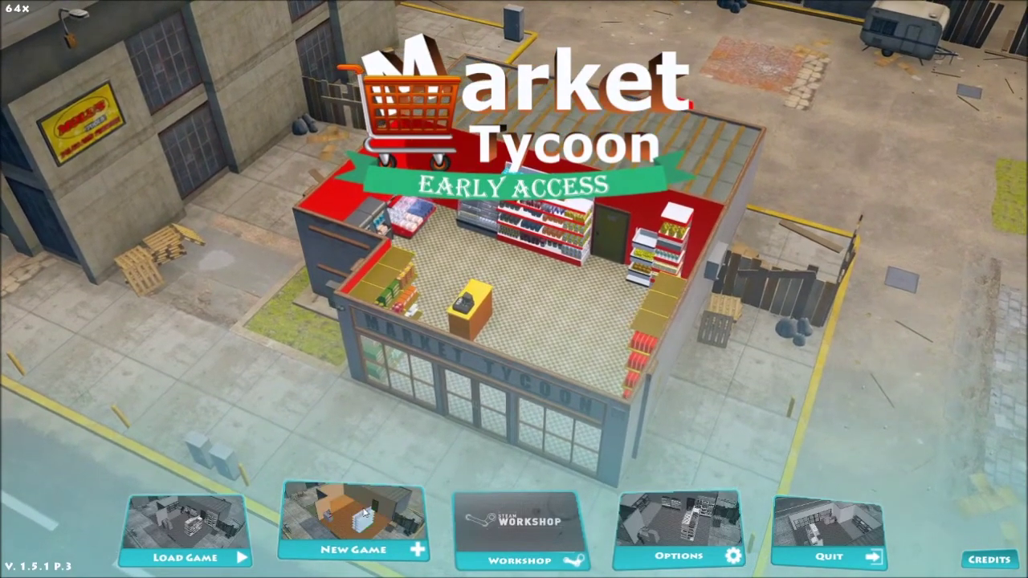
Step: Start a new game in the Mini Market and decline the tutorial on the basics
{"action": "left_click", "coordinate": [361, 514]}
{"action": "left_click", "coordinate": [390, 400]}
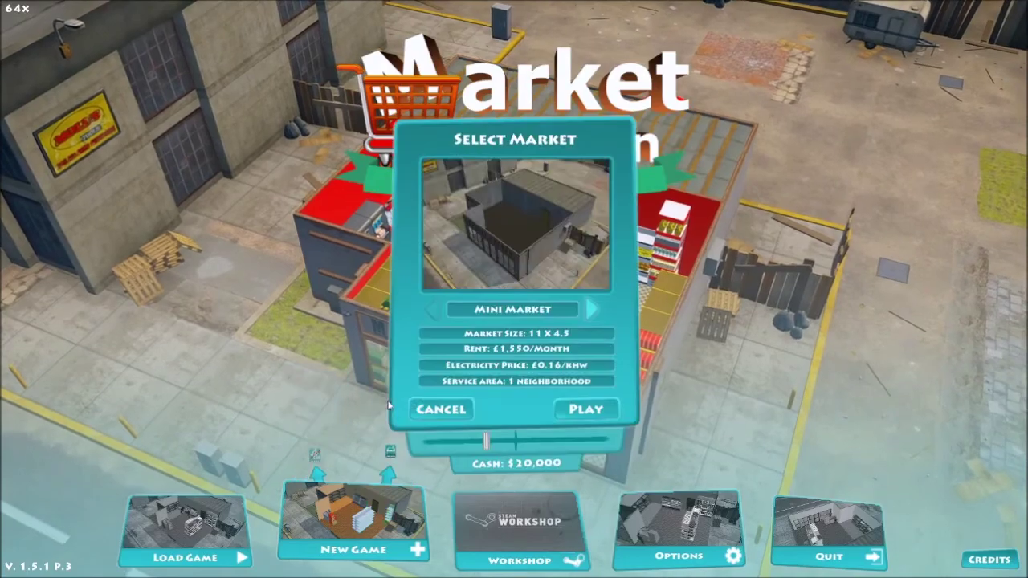
{"action": "left_click", "coordinate": [587, 409]}
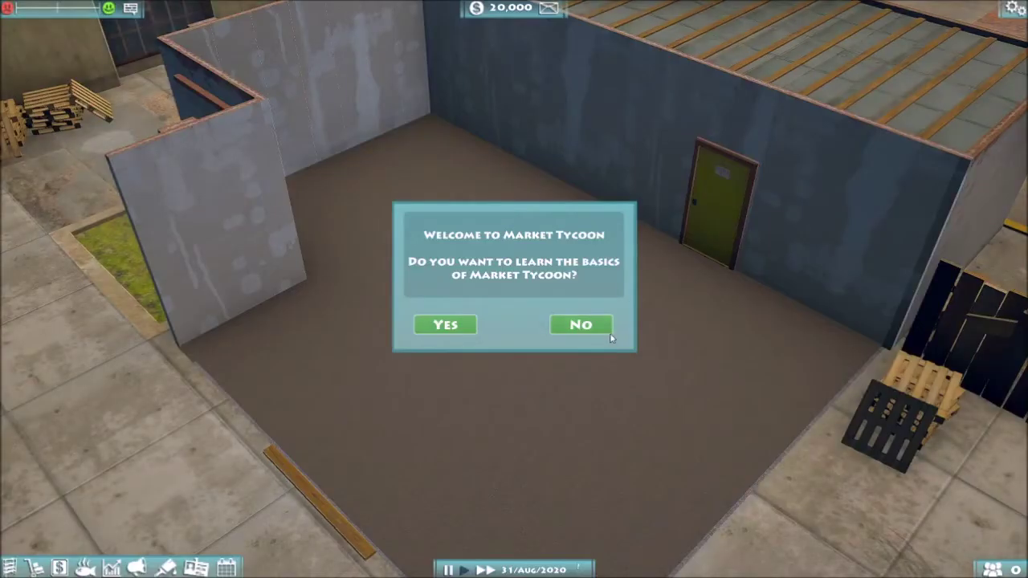
{"action": "left_click", "coordinate": [575, 329]}
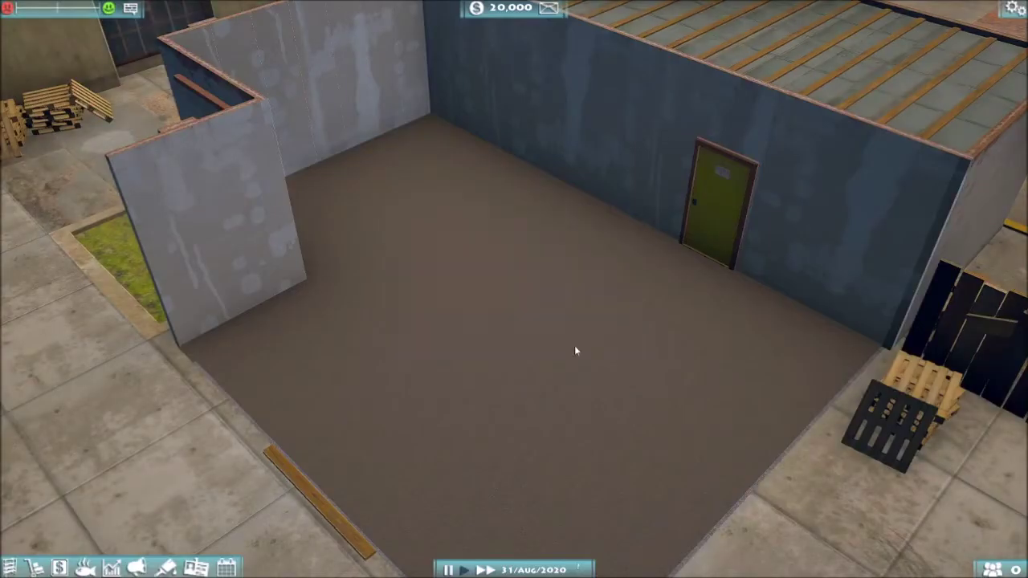
Step: Place the $150 white five-shelf rack against the back wall beside the green door
{"action": "left_click", "coordinate": [10, 566]}
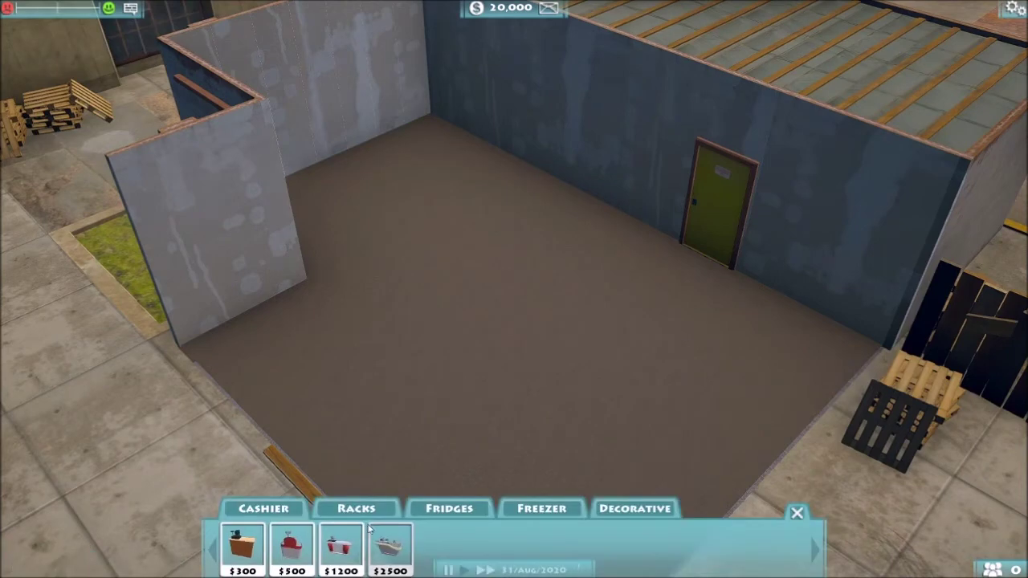
{"action": "left_click", "coordinate": [388, 508]}
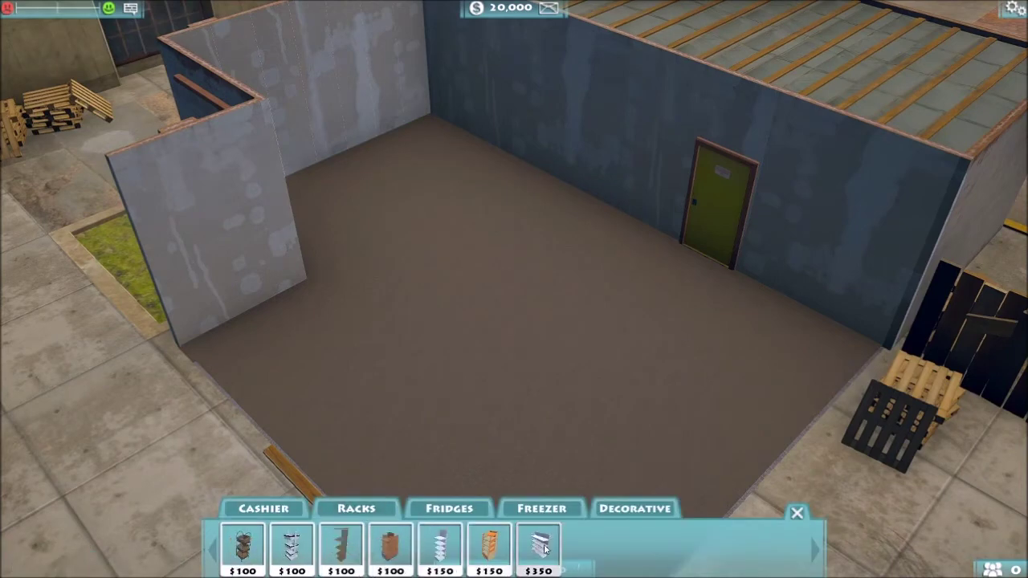
{"action": "left_click", "coordinate": [440, 547]}
{"action": "left_click", "coordinate": [447, 442]}
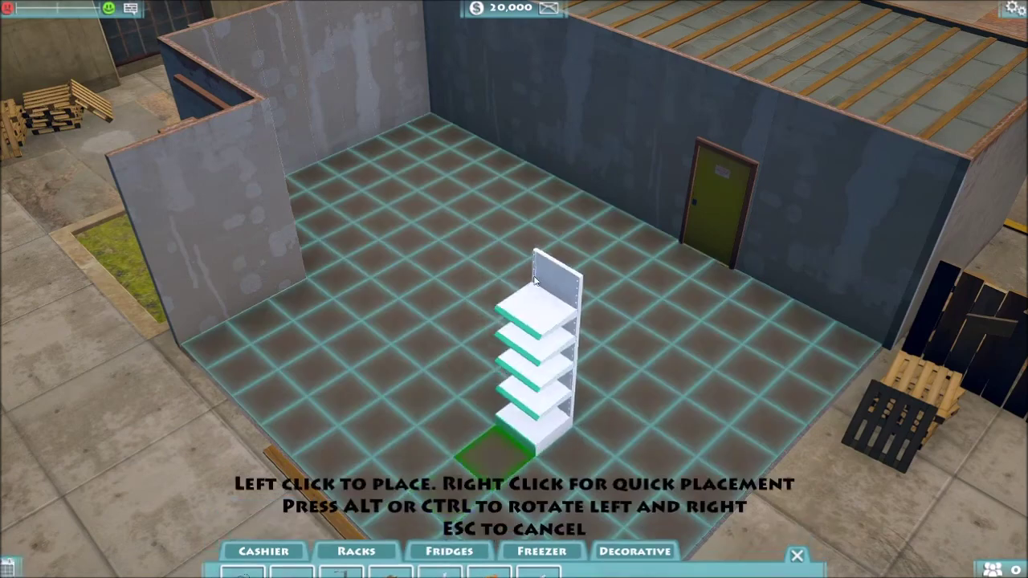
{"action": "left_click", "coordinate": [615, 226]}
{"action": "scroll", "coordinate": [563, 302], "scroll_direction": "up", "scroll_amount": 5}
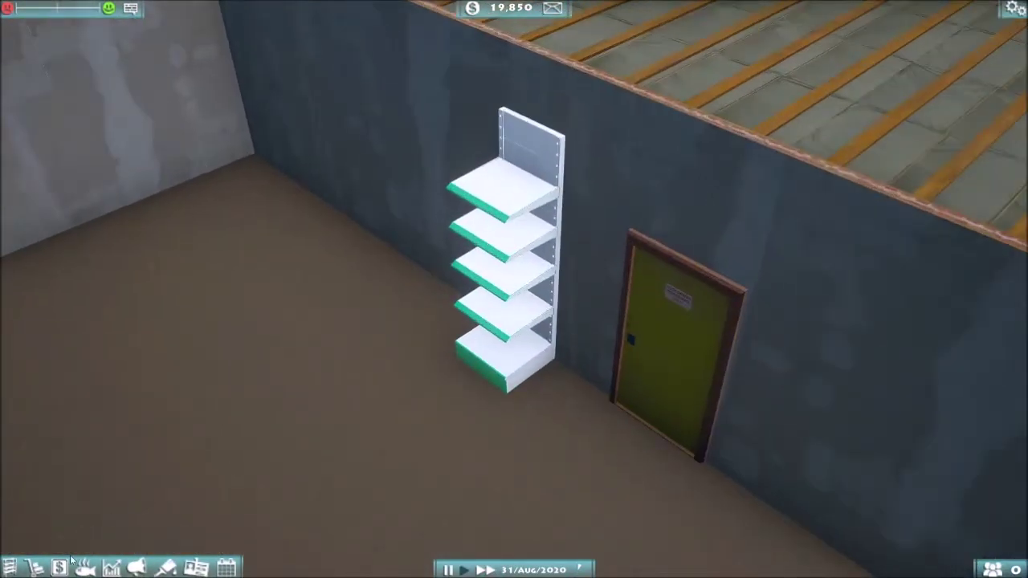
Step: Buy a batch of Cola Soda from the Beverages category and stock it on the rack's uppermost shelf
{"action": "left_click", "coordinate": [35, 568]}
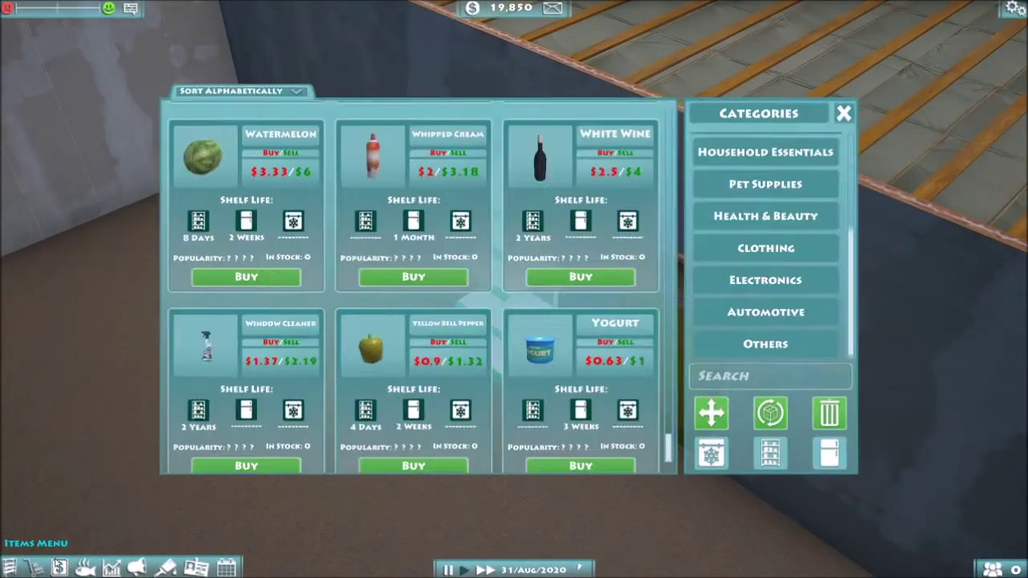
{"action": "left_click", "coordinate": [834, 264]}
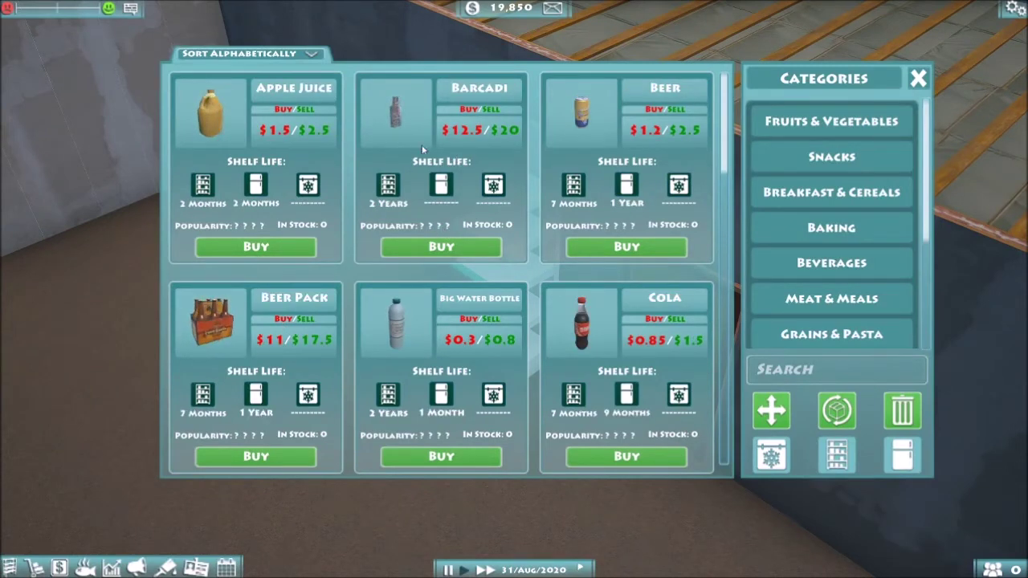
{"action": "scroll", "coordinate": [421, 146], "scroll_direction": "down", "scroll_amount": 2}
{"action": "scroll", "coordinate": [422, 156], "scroll_direction": "down", "scroll_amount": 2}
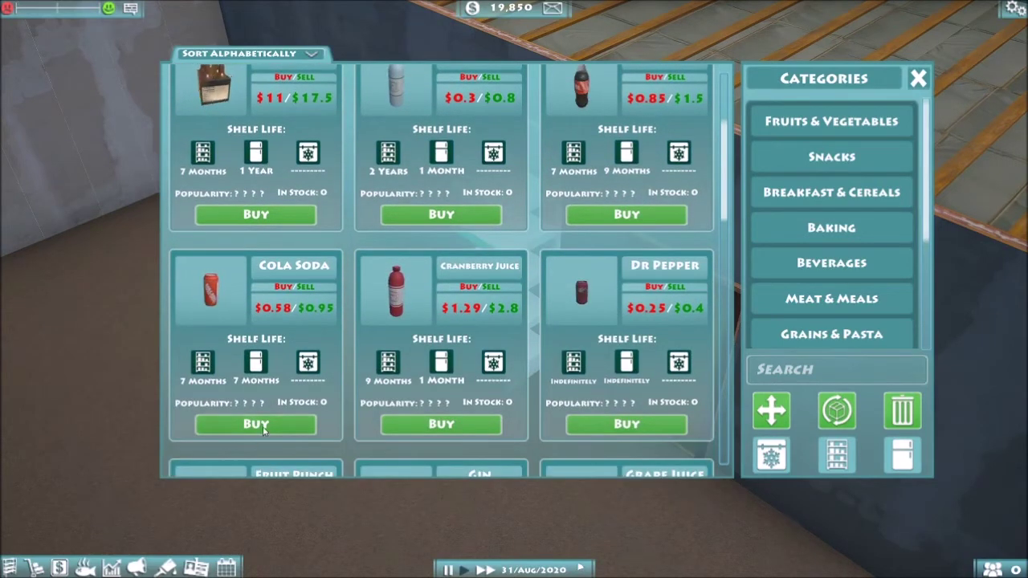
{"action": "left_click", "coordinate": [256, 425]}
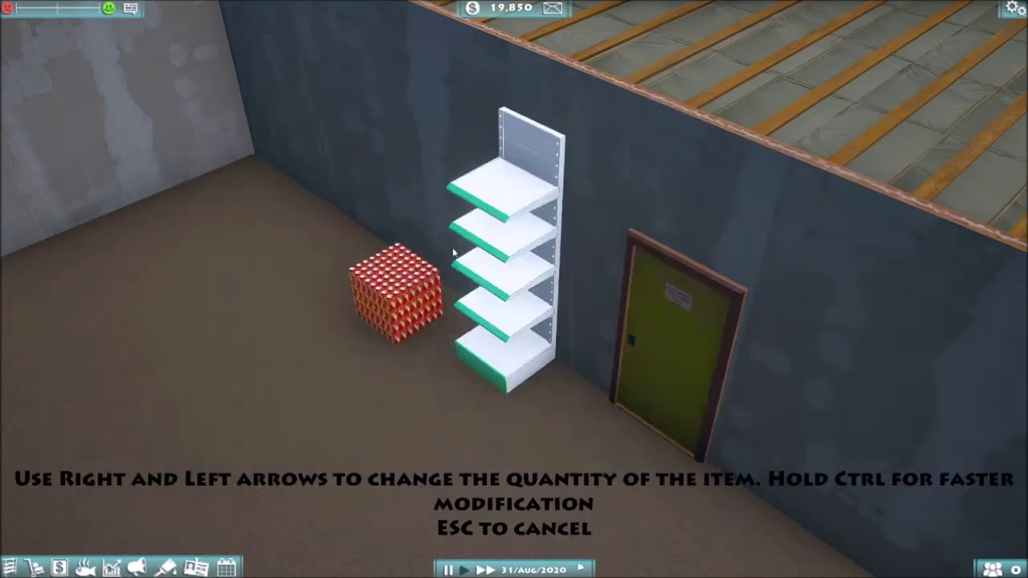
{"action": "left_click", "coordinate": [498, 240]}
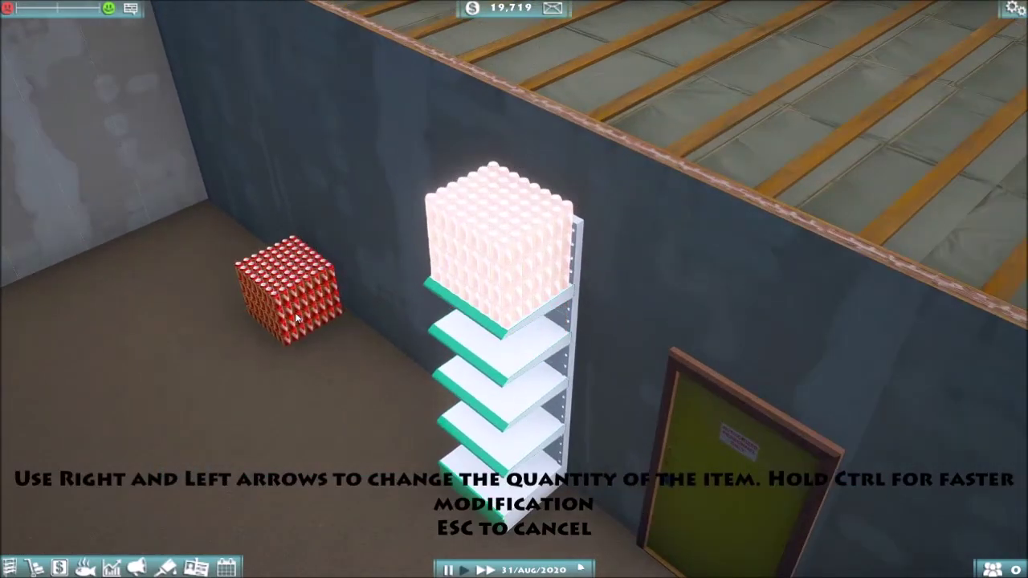
{"action": "key", "text": "Escape"}
Step: Examine the soda cans stocked on the rack, and leave the game for the main menu
{"action": "scroll", "coordinate": [321, 308], "scroll_direction": "up", "scroll_amount": 3}
{"action": "key", "text": "e"}
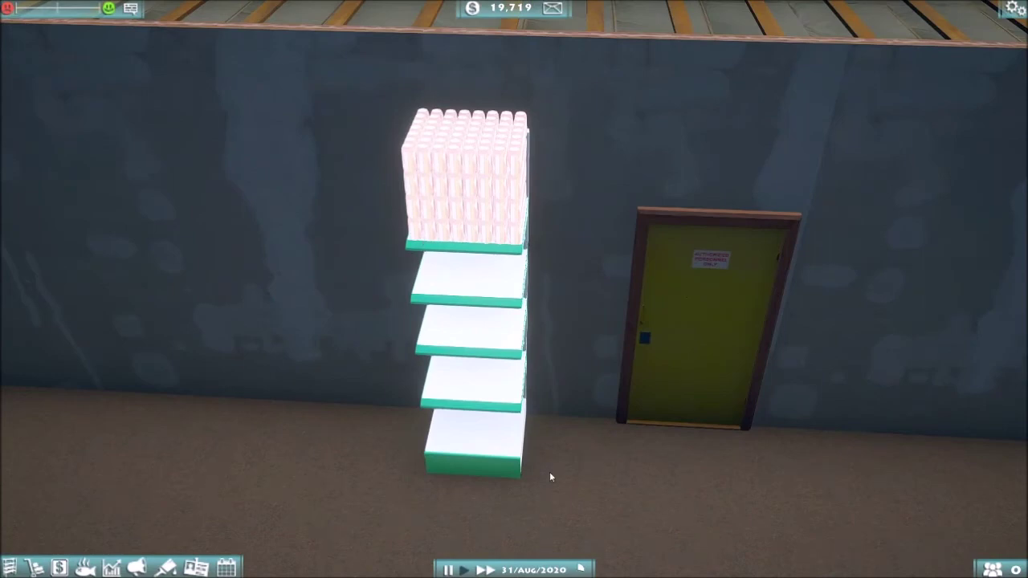
{"action": "scroll", "coordinate": [550, 478], "scroll_direction": "down", "scroll_amount": 3}
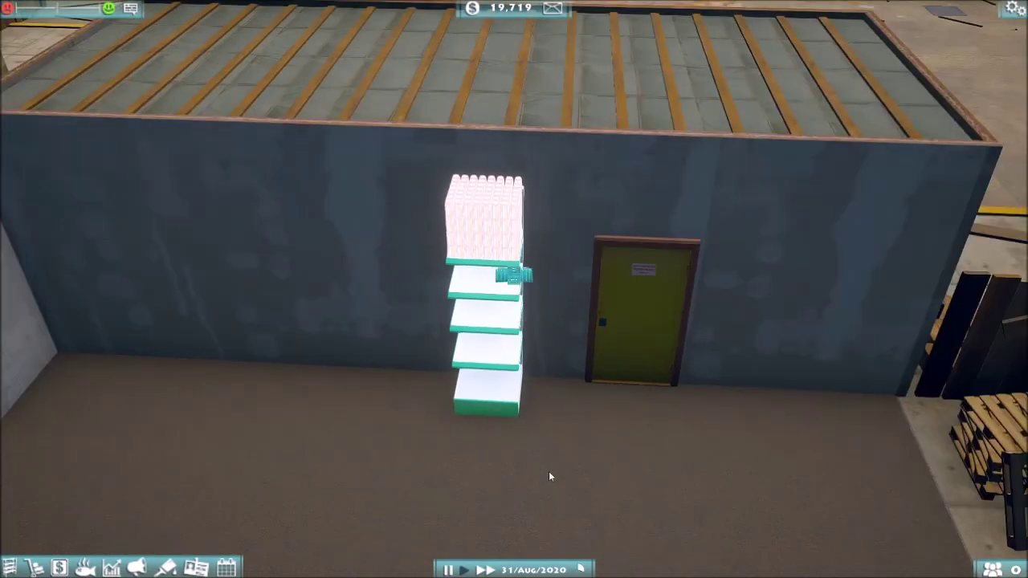
{"action": "key", "text": "Escape"}
{"action": "left_click", "coordinate": [521, 289]}
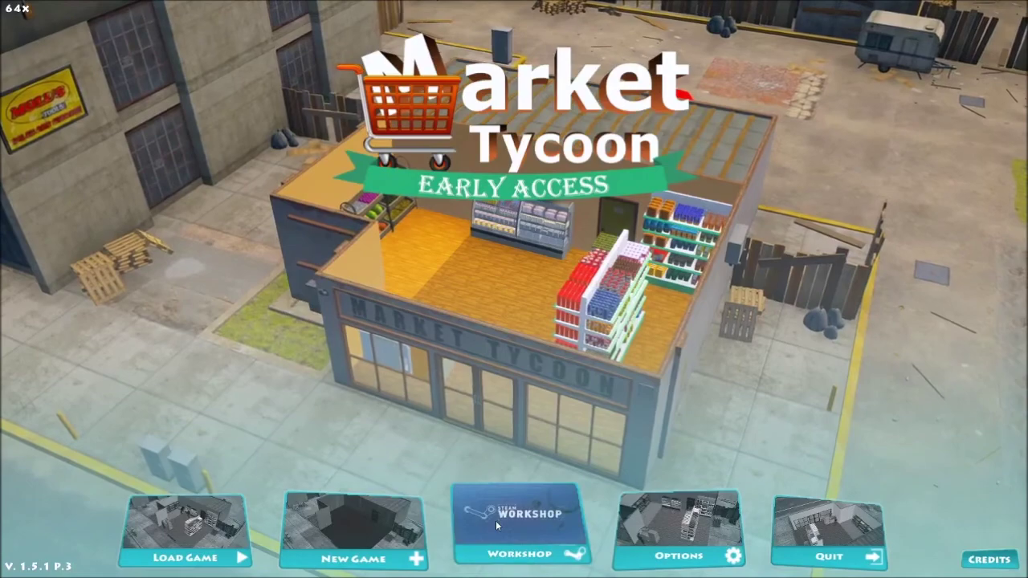
Step: Create a new Workshop item using the pepsisodacan.obj model from the desktop's 7Up folder
{"action": "left_click", "coordinate": [496, 524]}
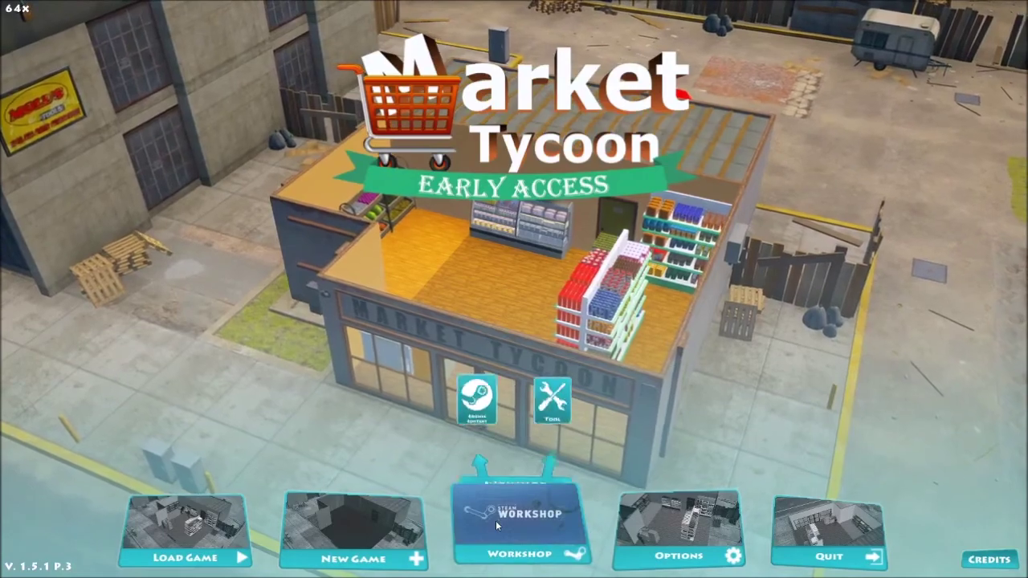
{"action": "left_click", "coordinate": [568, 408]}
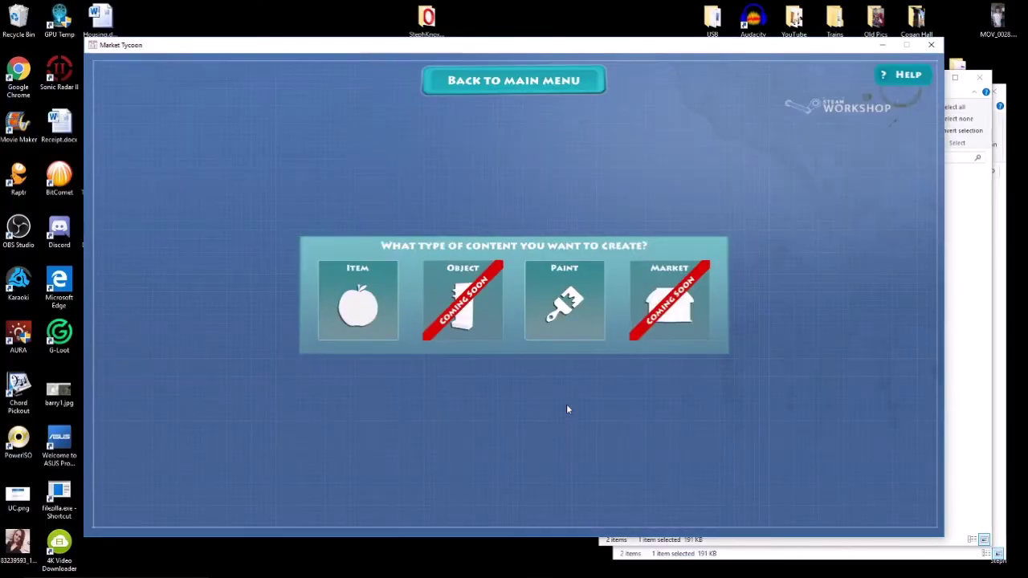
{"action": "left_click", "coordinate": [366, 296]}
{"action": "left_click", "coordinate": [566, 319]}
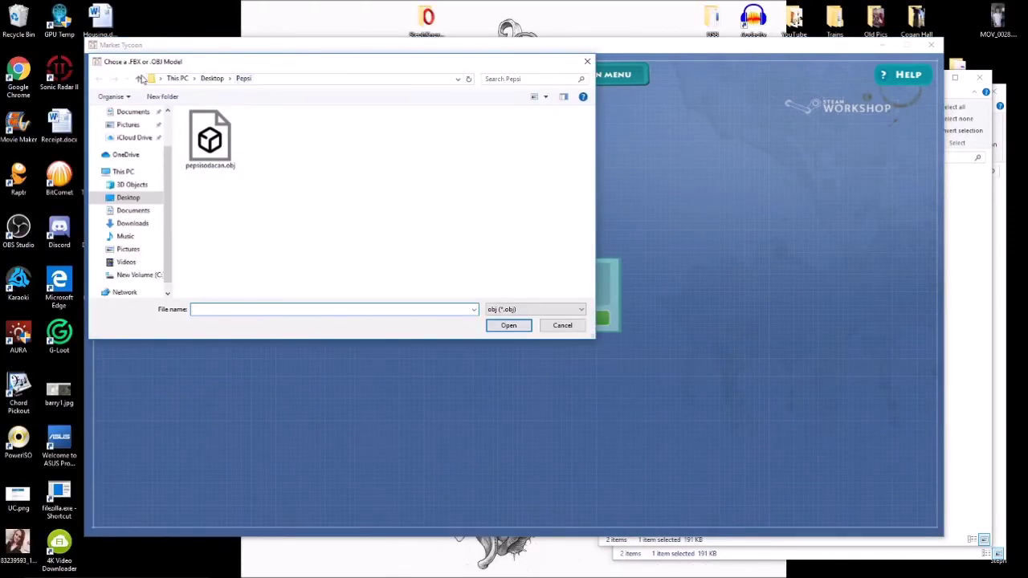
{"action": "left_click", "coordinate": [138, 78]}
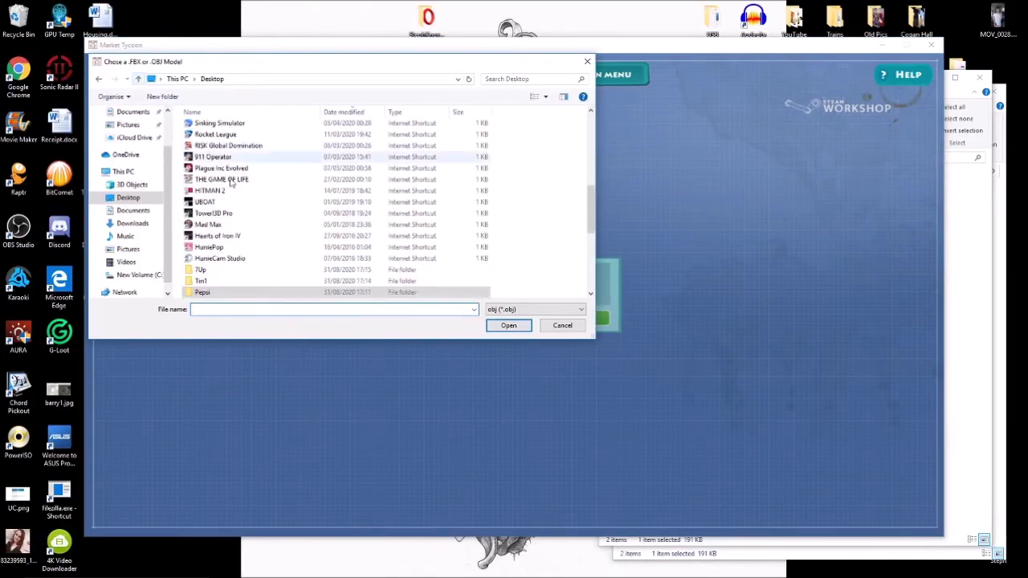
{"action": "double_click", "coordinate": [205, 270]}
{"action": "double_click", "coordinate": [219, 128]}
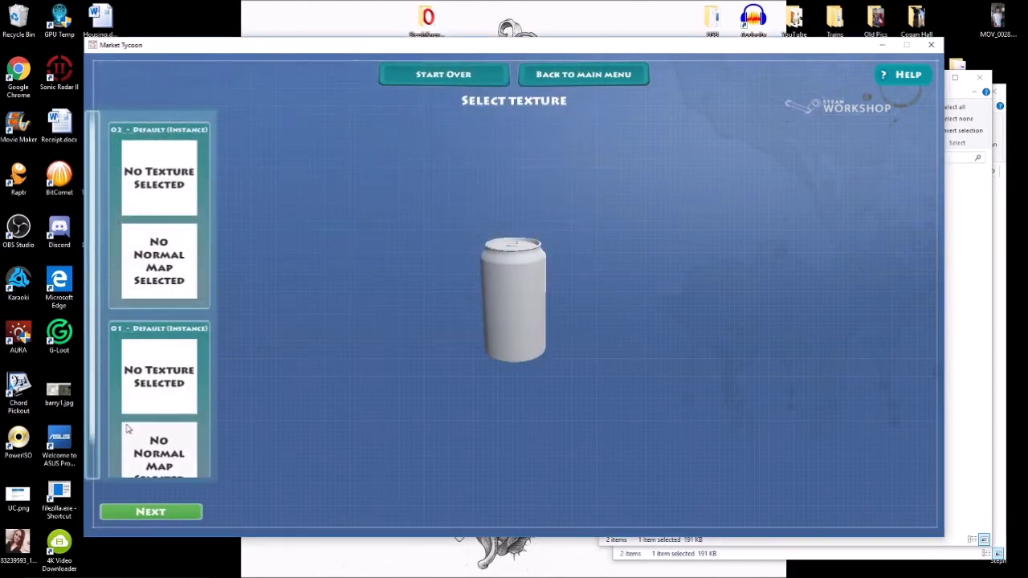
Step: Apply 7-up.jpg as the texture of the can's 01 - Default material and continue to Scale & Rotate
{"action": "left_click", "coordinate": [159, 376]}
{"action": "double_click", "coordinate": [210, 122]}
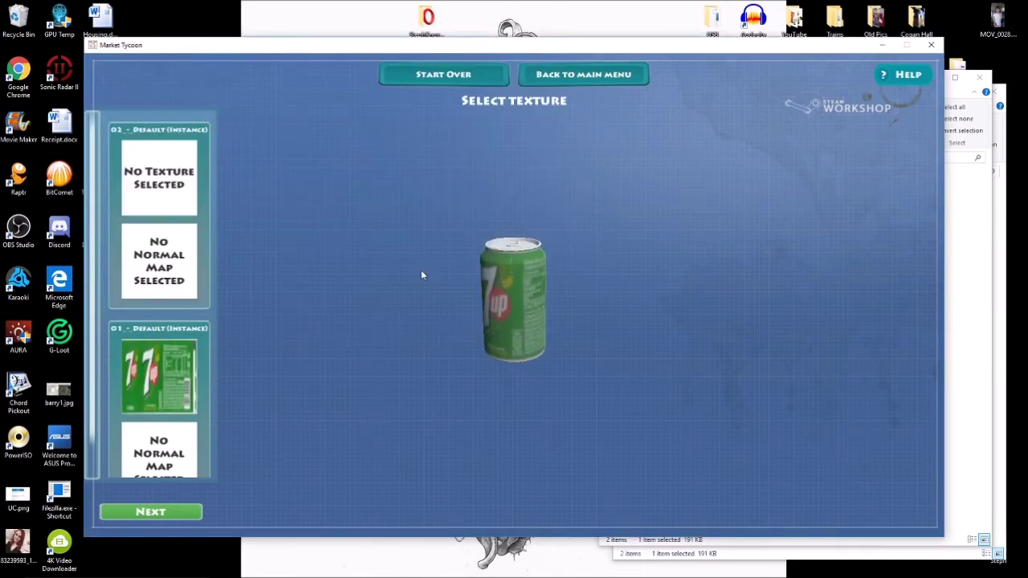
{"action": "left_click", "coordinate": [156, 513]}
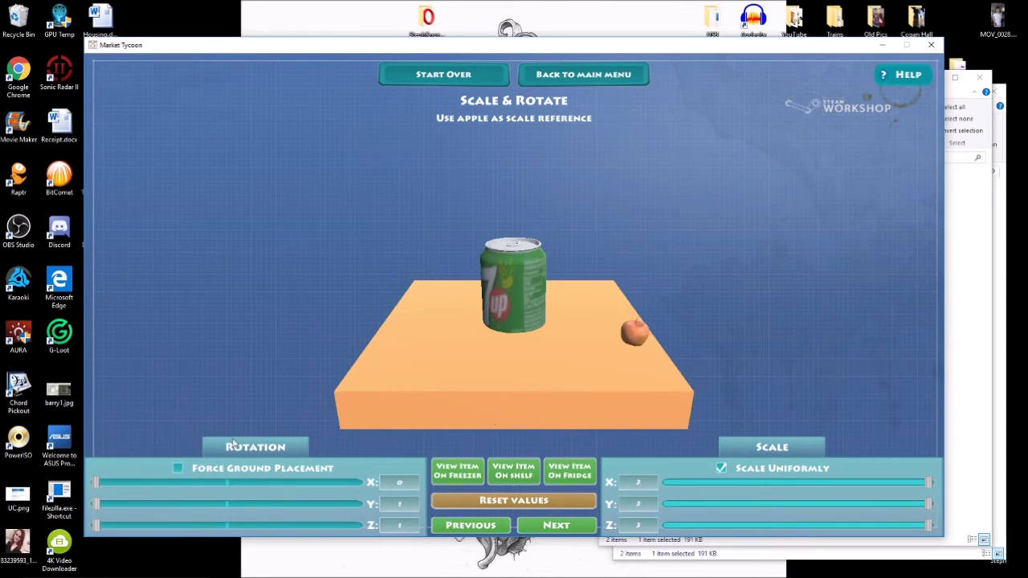
Step: Enable Force Ground Placement, rotate the can to about 321.23 on Y so the 7up logo faces front, and preview it on the shelves
{"action": "left_click", "coordinate": [177, 468]}
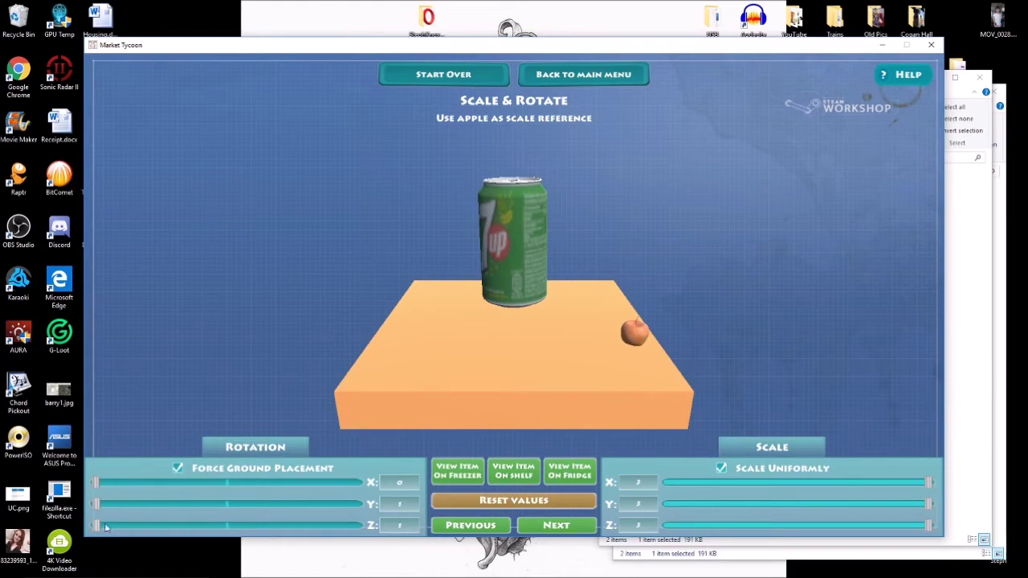
{"action": "left_click_drag", "start_coordinate": [96, 506], "coordinate": [330, 546]}
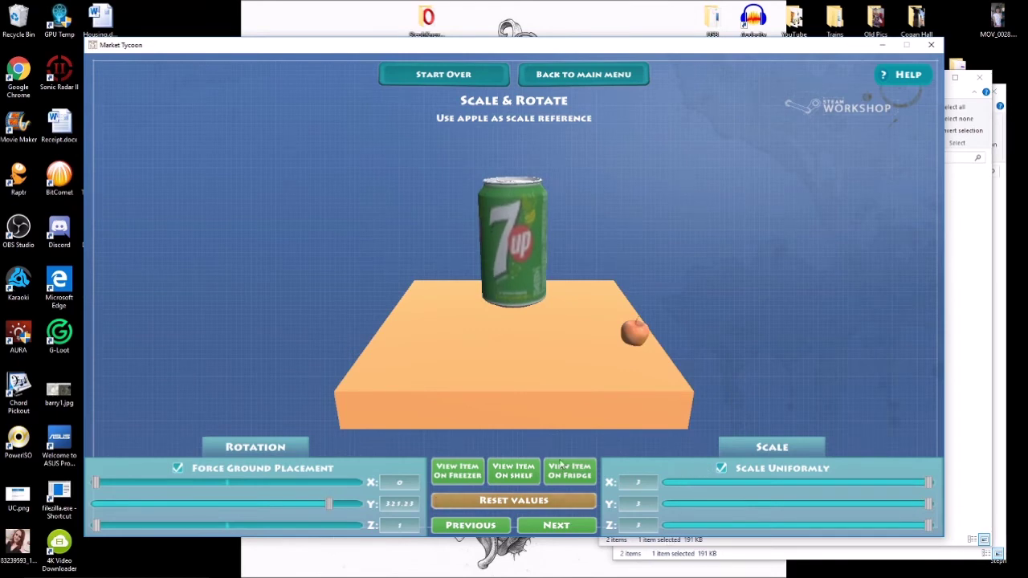
{"action": "left_click", "coordinate": [514, 476]}
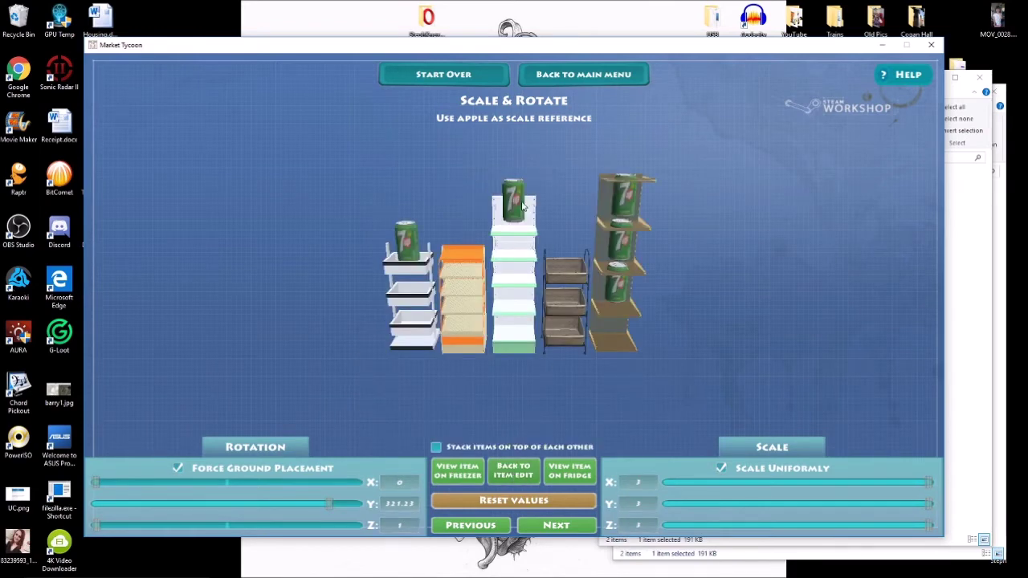
Step: Return to item editing, scale the can uniformly to 0.65, and preview it on the shelves
{"action": "left_click", "coordinate": [531, 476]}
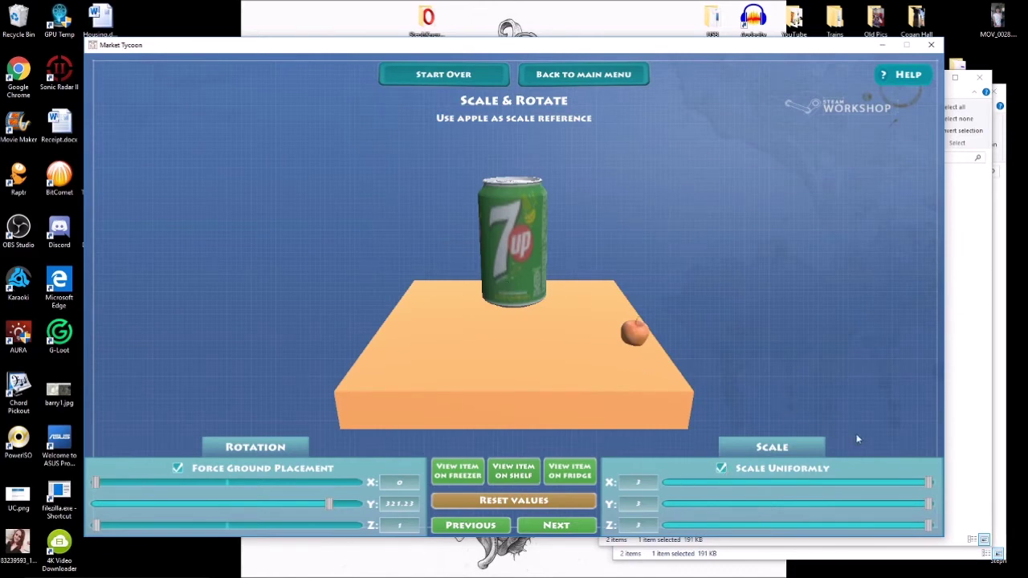
{"action": "left_click_drag", "start_coordinate": [931, 485], "coordinate": [724, 467]}
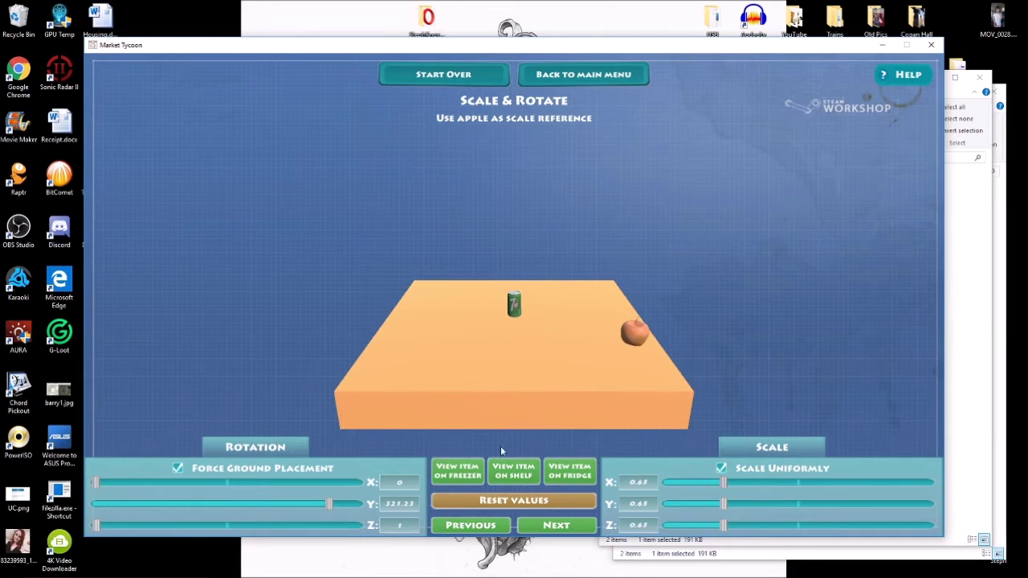
{"action": "left_click", "coordinate": [514, 472]}
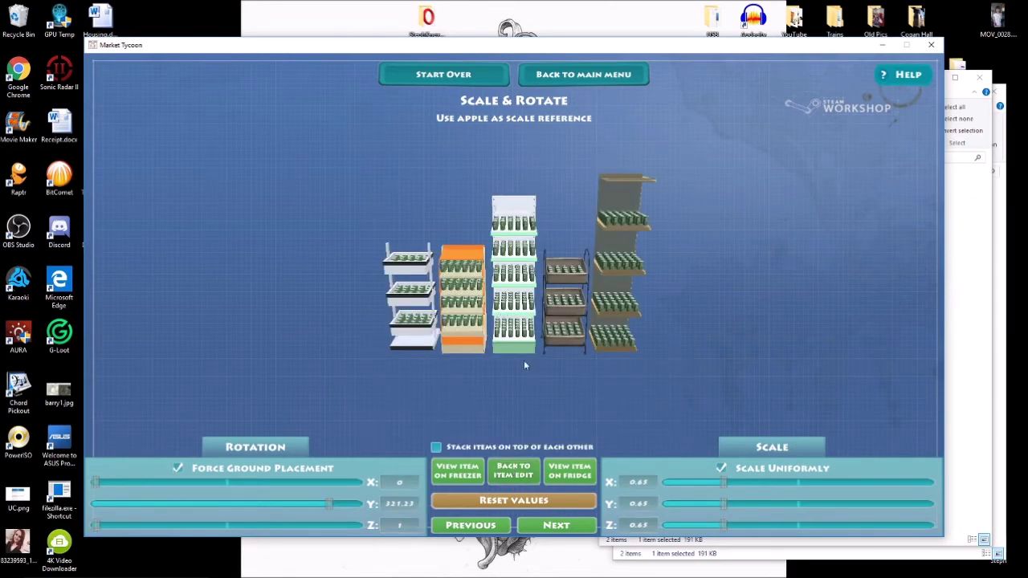
Step: Try uniform can scales of 0.6 and 0.69, previewing each size on the shelves
{"action": "left_click", "coordinate": [514, 471]}
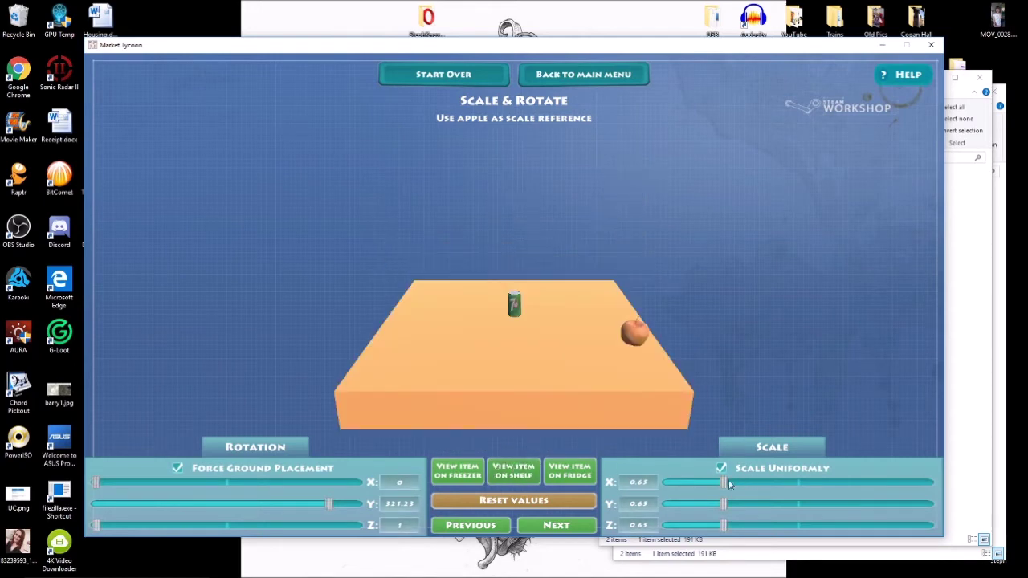
{"action": "left_click_drag", "start_coordinate": [725, 482], "coordinate": [720, 482]}
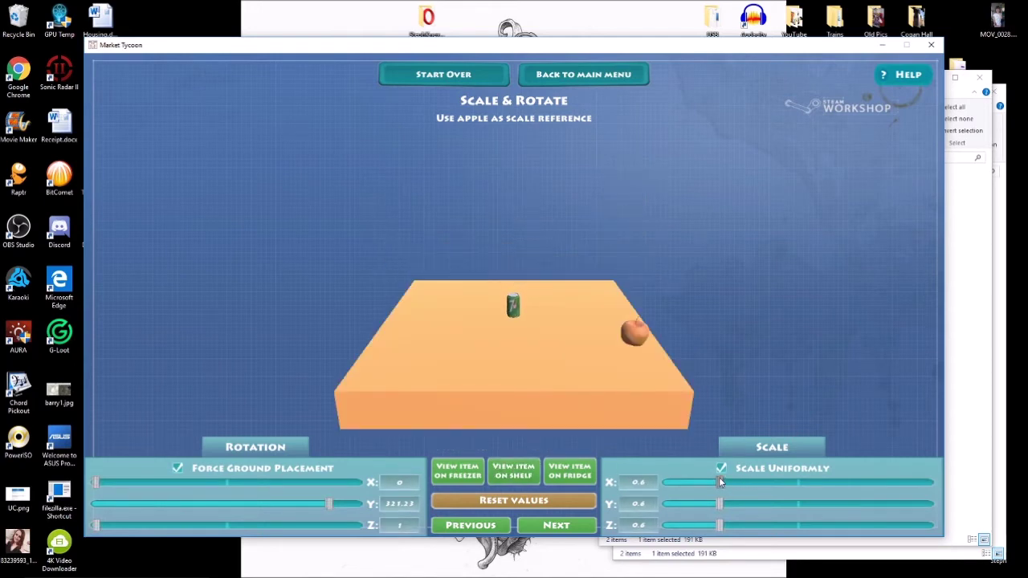
{"action": "left_click", "coordinate": [508, 476]}
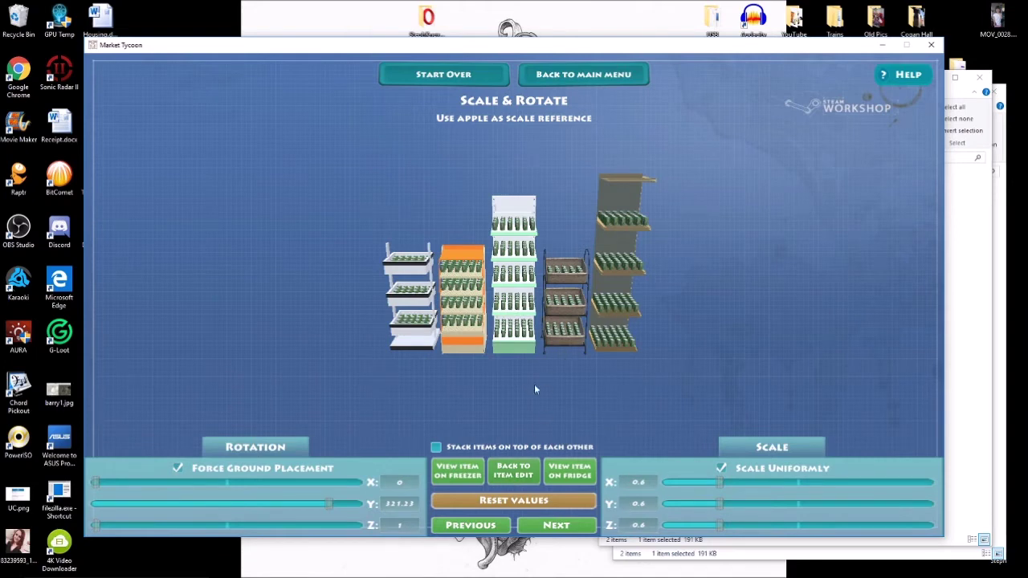
{"action": "left_click", "coordinate": [505, 474]}
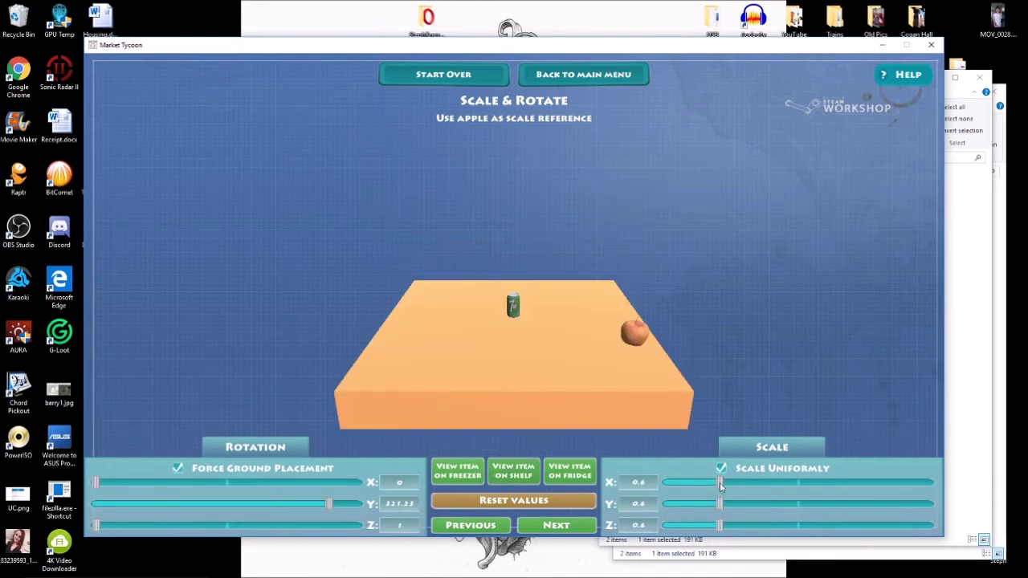
{"action": "left_click_drag", "start_coordinate": [721, 482], "coordinate": [727, 487]}
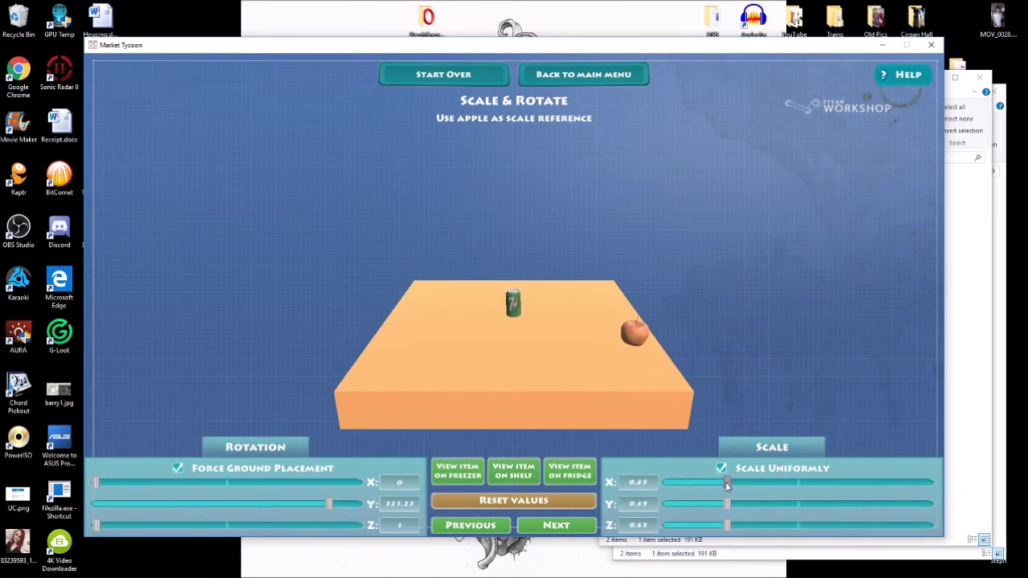
{"action": "left_click", "coordinate": [528, 472]}
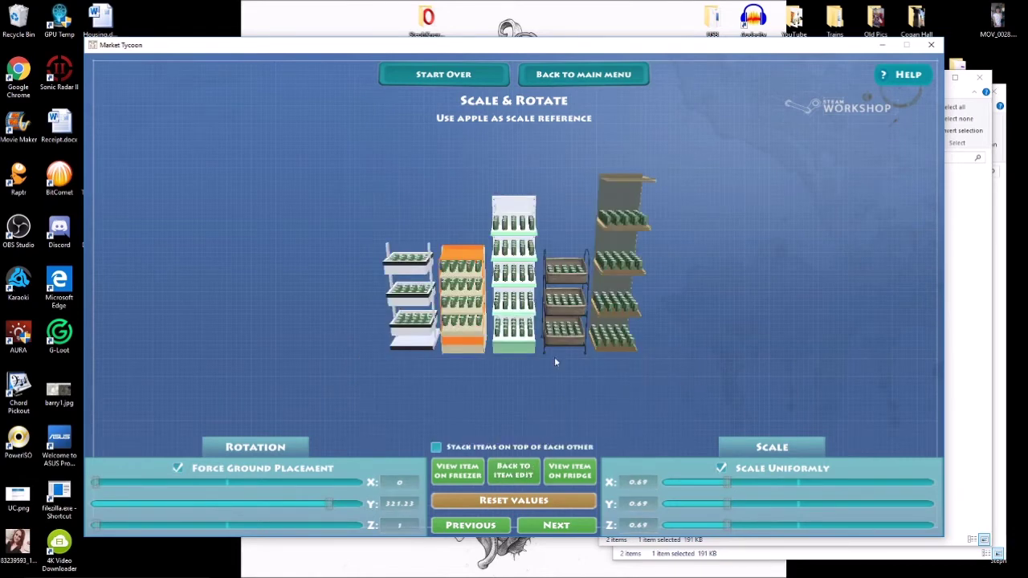
Step: Reduce the can's uniform scale to 0.49 and preview it on the shelves
{"action": "left_click", "coordinate": [513, 471]}
{"action": "left_click_drag", "start_coordinate": [728, 484], "coordinate": [709, 475]}
{"action": "left_click", "coordinate": [527, 480]}
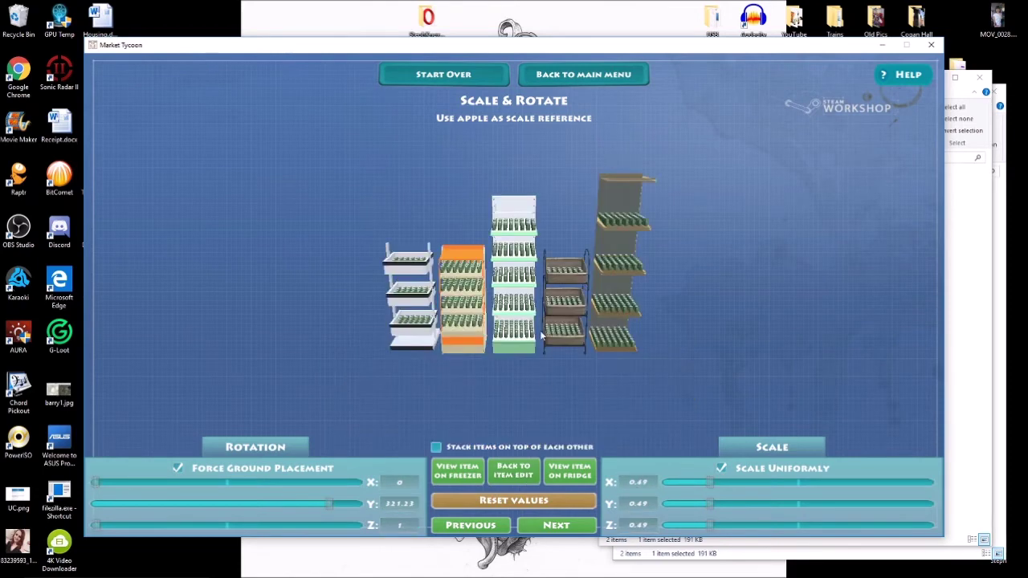
Step: Try uniform can scales of 0.55 and 0.51, previewing each size on the shelves
{"action": "left_click", "coordinate": [505, 470]}
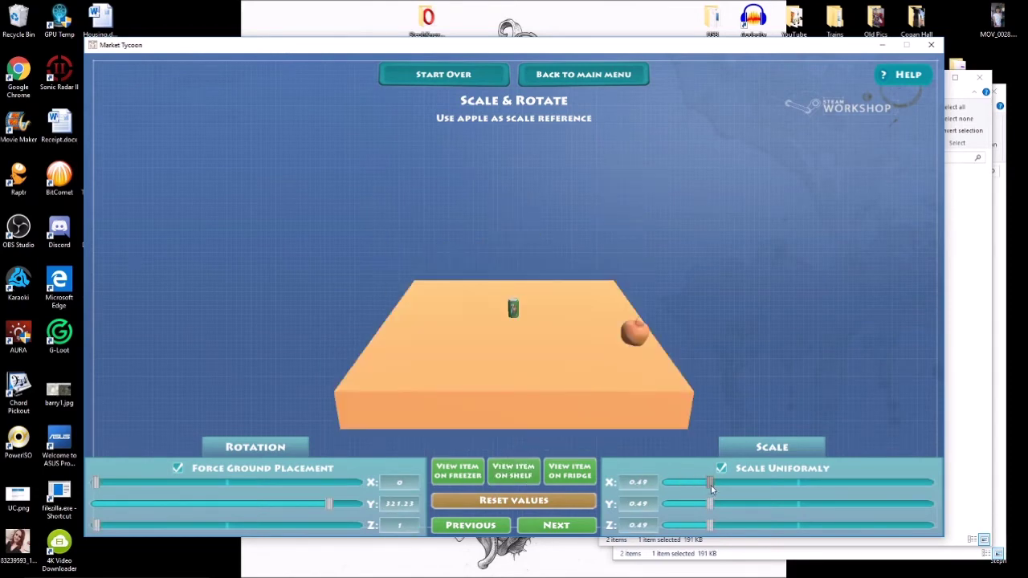
{"action": "left_click_drag", "start_coordinate": [710, 489], "coordinate": [715, 489]}
{"action": "left_click", "coordinate": [514, 481]}
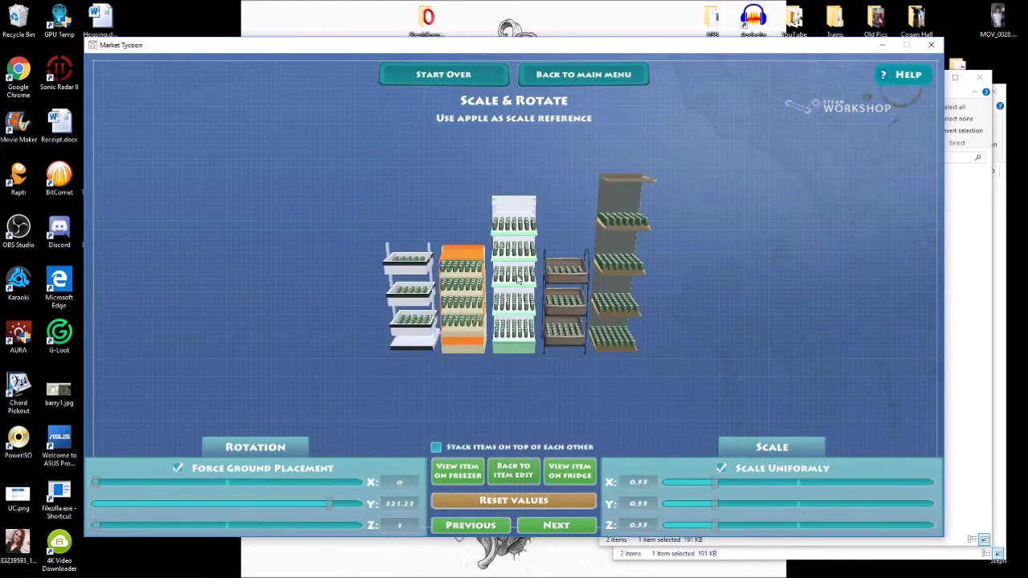
{"action": "left_click", "coordinate": [516, 479]}
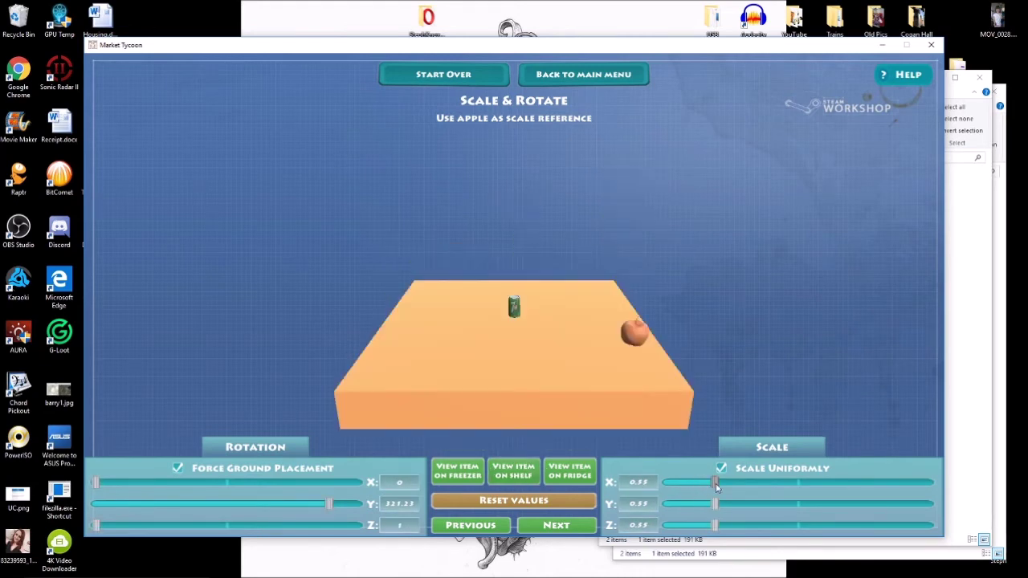
{"action": "left_click_drag", "start_coordinate": [716, 485], "coordinate": [710, 484]}
{"action": "left_click", "coordinate": [515, 475]}
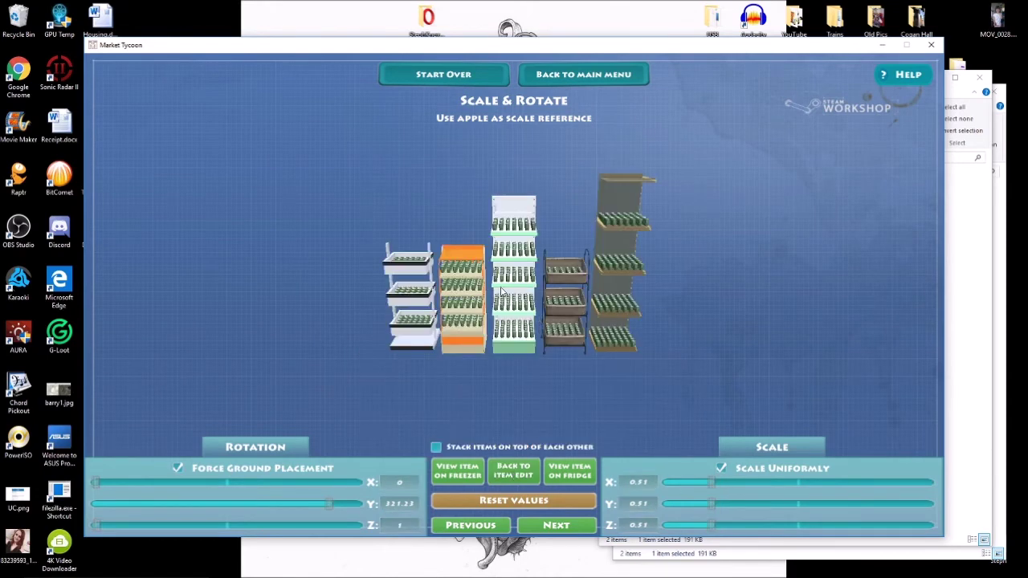
Step: Return to item editing, set the can's uniform scale to 0.49, and preview it on the shelves
{"action": "left_click", "coordinate": [509, 469]}
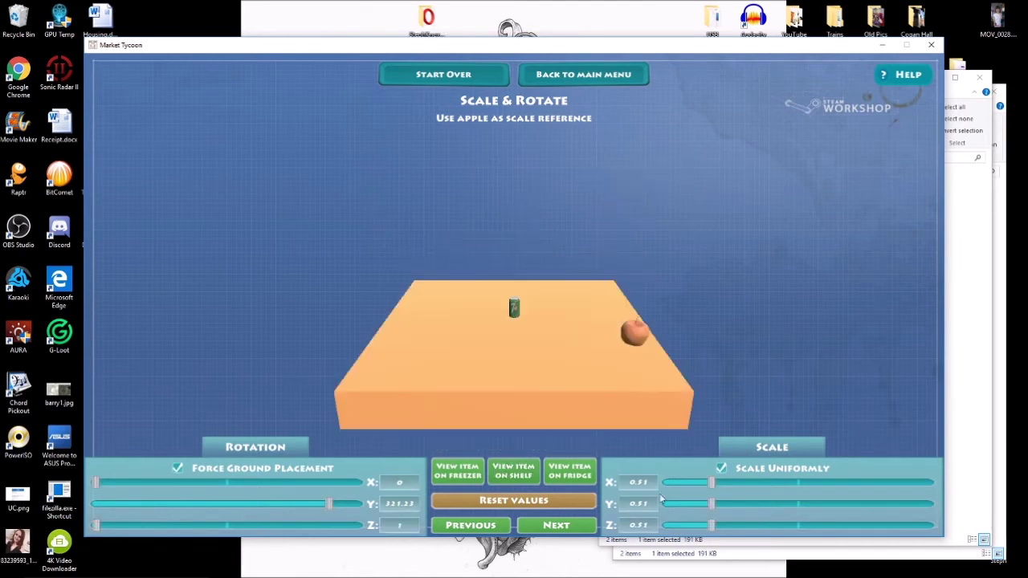
{"action": "left_click_drag", "start_coordinate": [712, 488], "coordinate": [710, 487]}
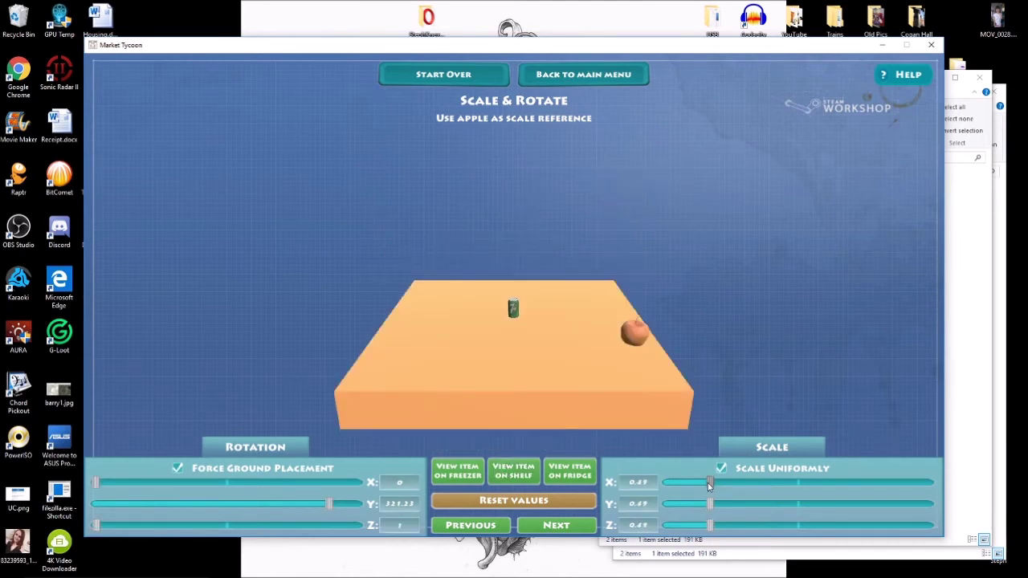
{"action": "left_click", "coordinate": [507, 474]}
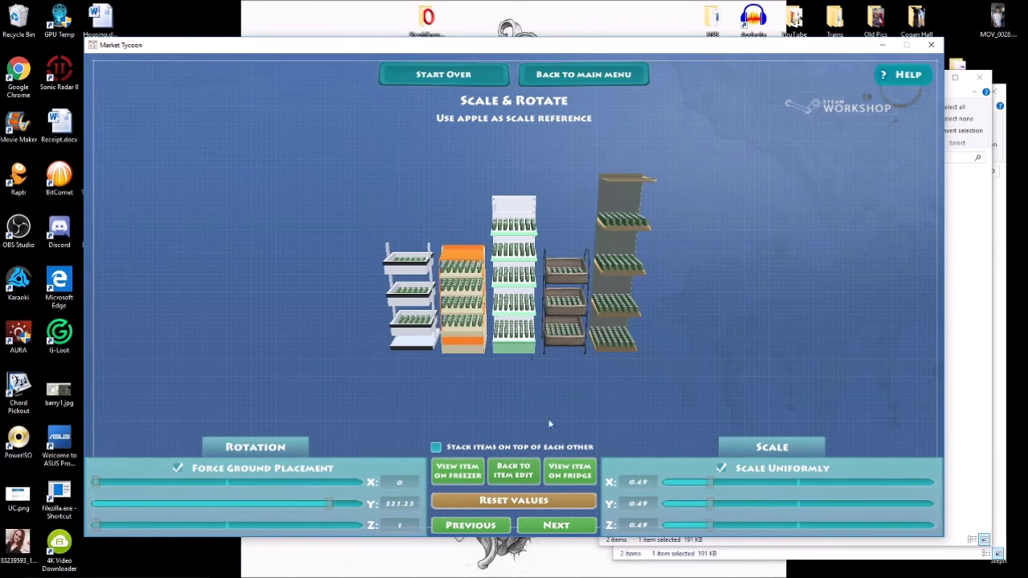
Step: Proceed to data entry, name the item 7UP, and set its prefix to Can Of and category to Beverages
{"action": "left_click", "coordinate": [565, 527]}
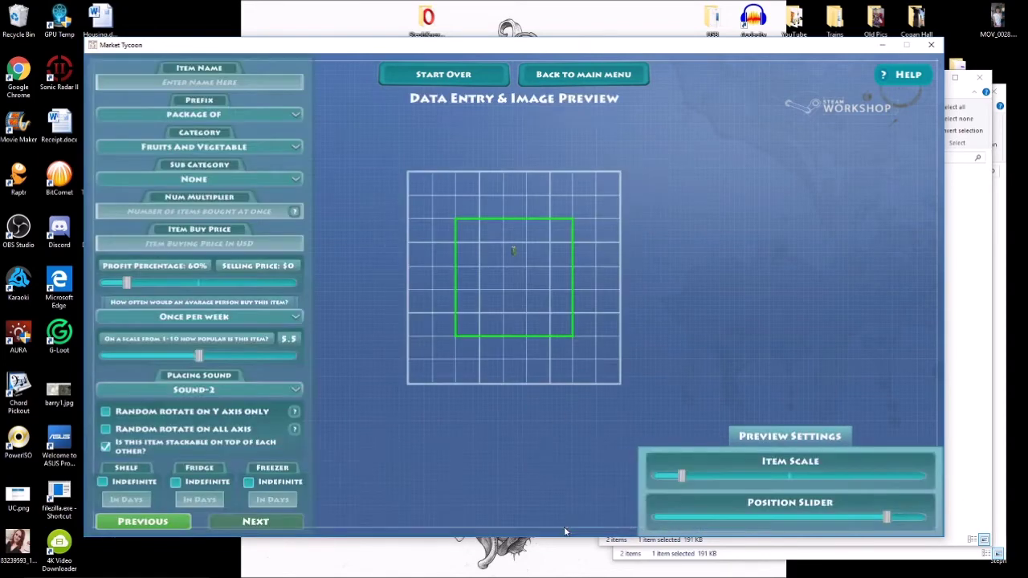
{"action": "left_click", "coordinate": [225, 84]}
{"action": "type", "text": "7UP"}
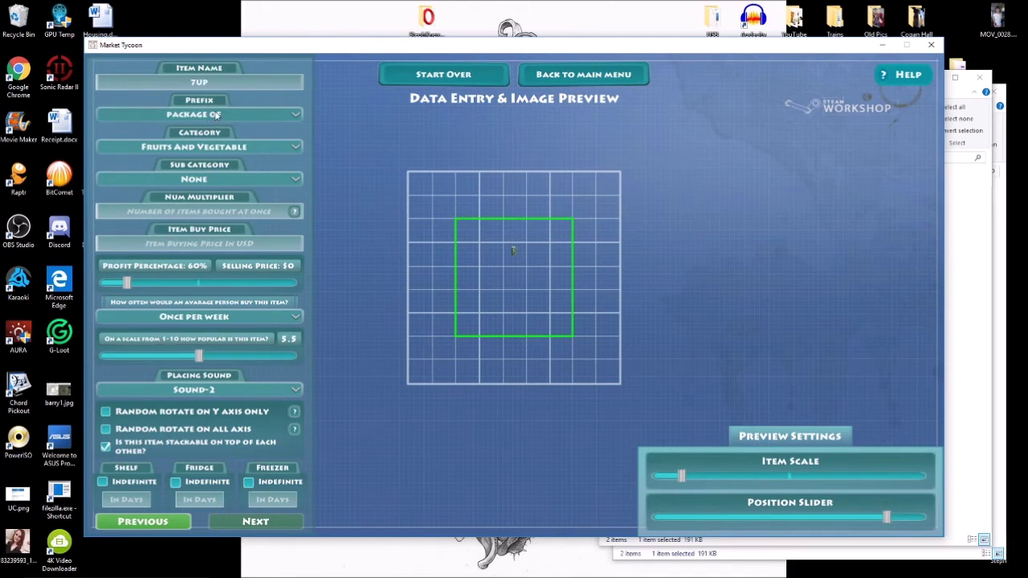
{"action": "left_click", "coordinate": [216, 115]}
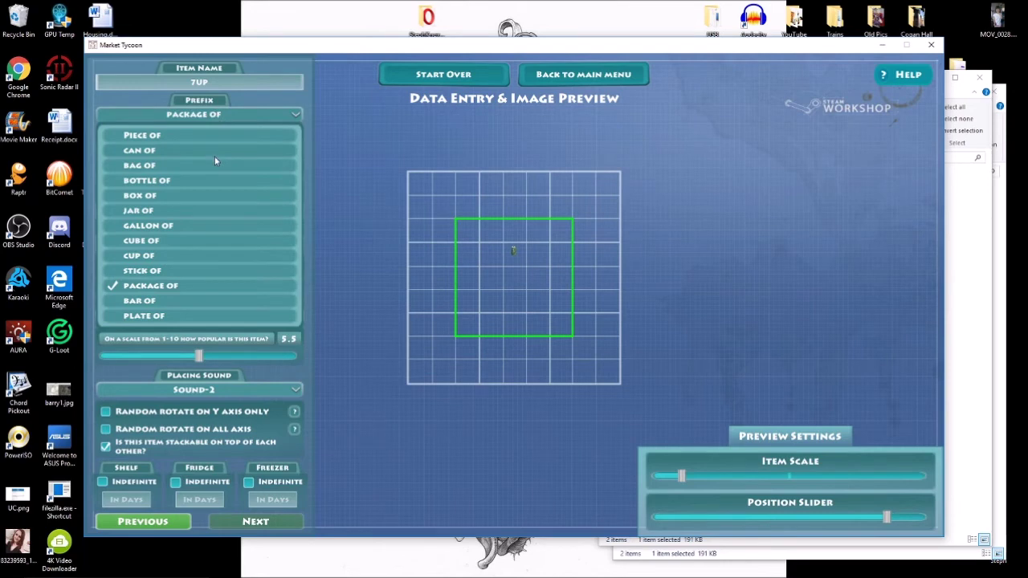
{"action": "left_click", "coordinate": [149, 153]}
{"action": "left_click", "coordinate": [173, 148]}
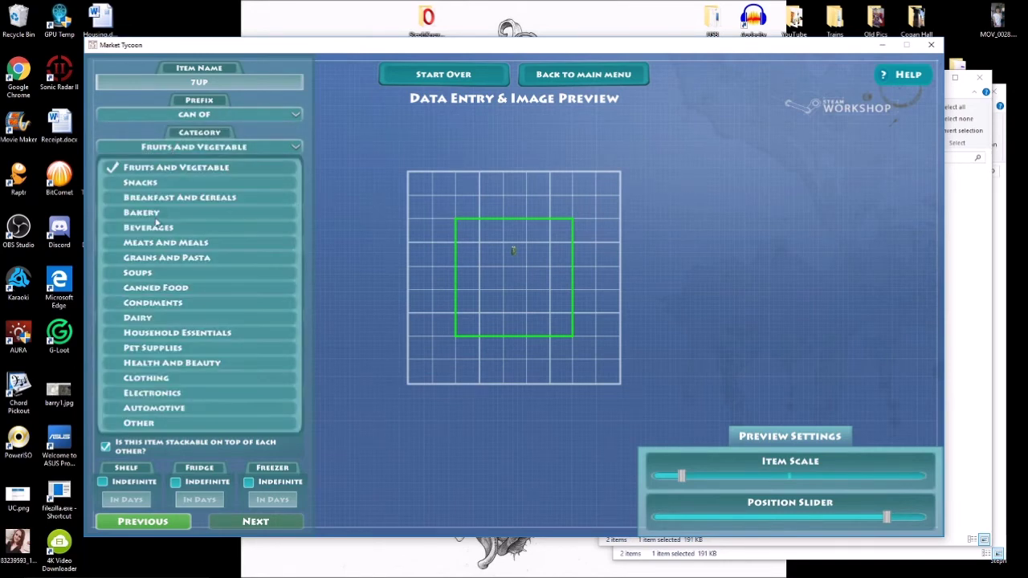
{"action": "left_click", "coordinate": [151, 229]}
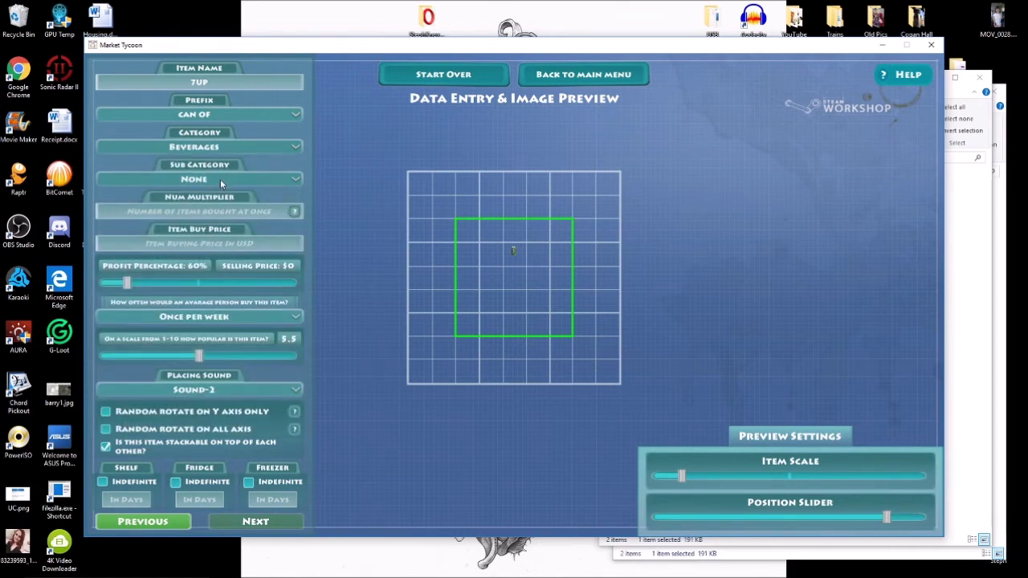
Step: Set the item's num multiplier to 32 and its buy price to 0.62 USD
{"action": "left_click", "coordinate": [215, 212]}
{"action": "type", "text": "32"}
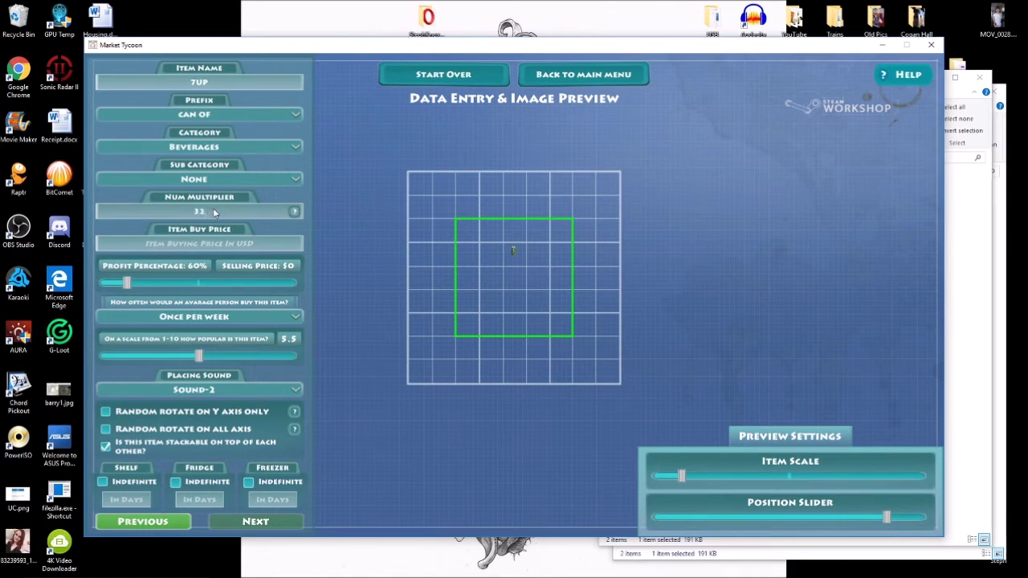
{"action": "left_click", "coordinate": [203, 245]}
{"action": "type", "text": "0.62"}
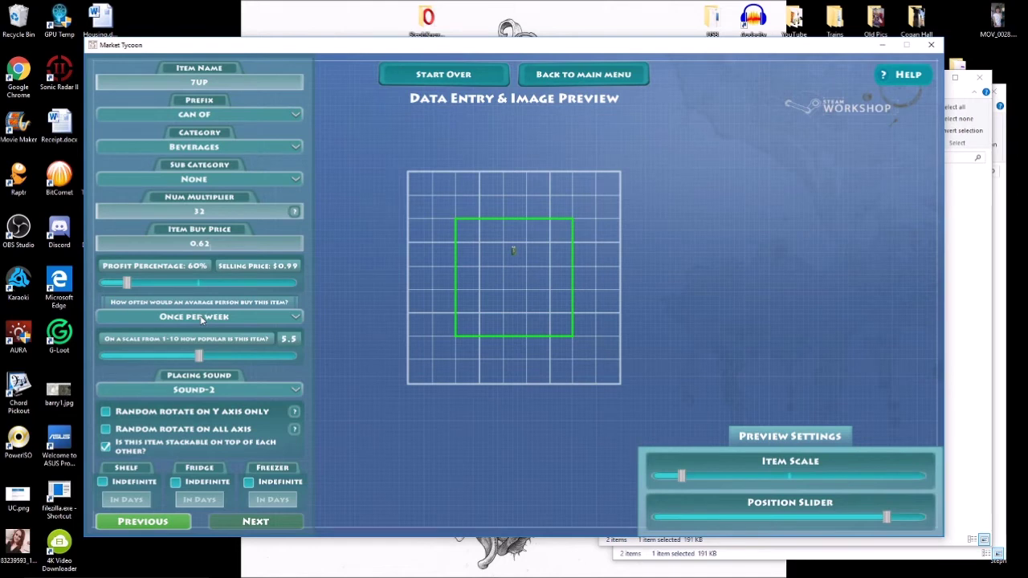
Step: Set the average purchase frequency to Once Per Week and the popularity rating to 3.01
{"action": "left_click", "coordinate": [202, 318]}
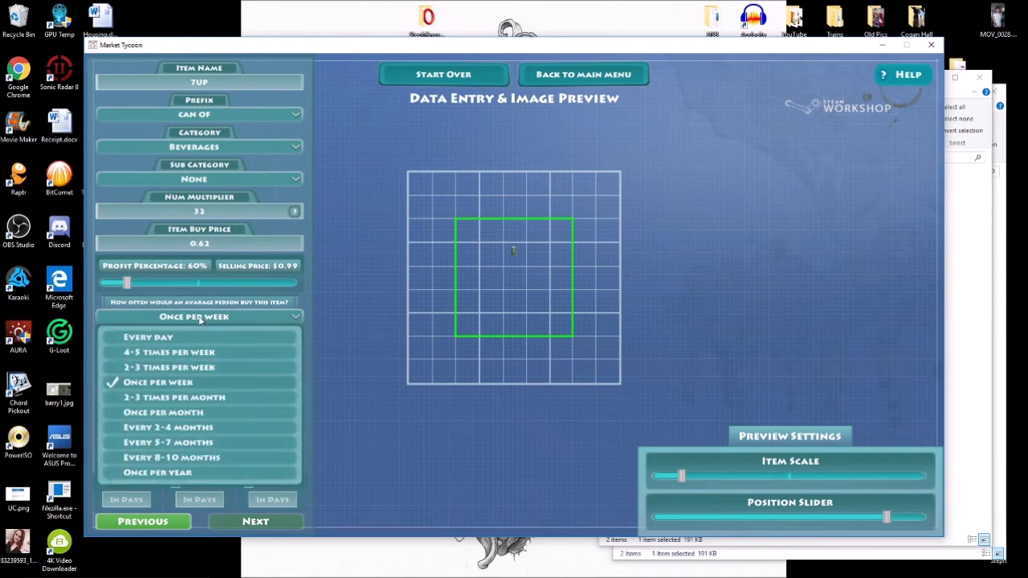
{"action": "left_click", "coordinate": [166, 383]}
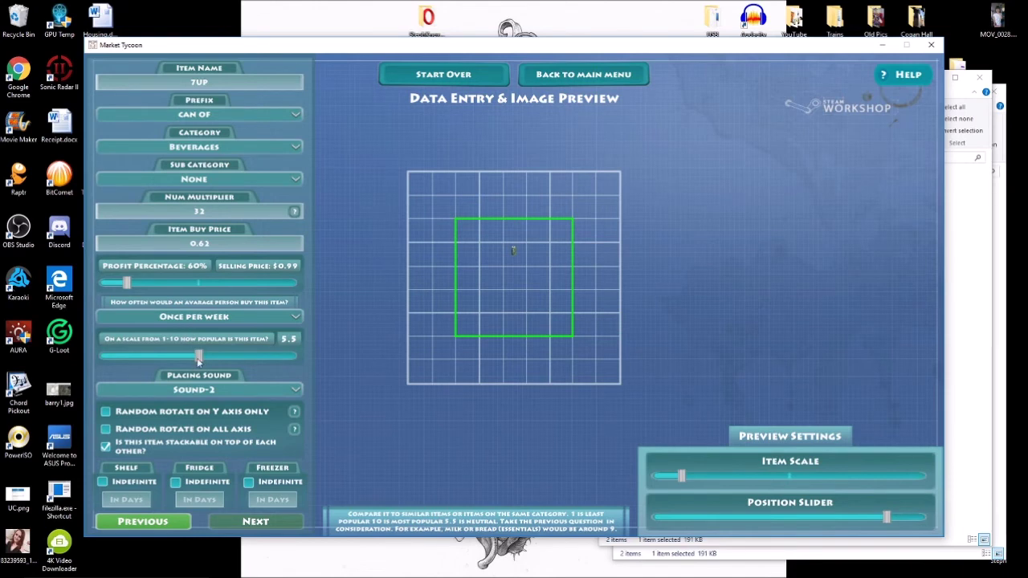
{"action": "left_click_drag", "start_coordinate": [198, 362], "coordinate": [142, 360]}
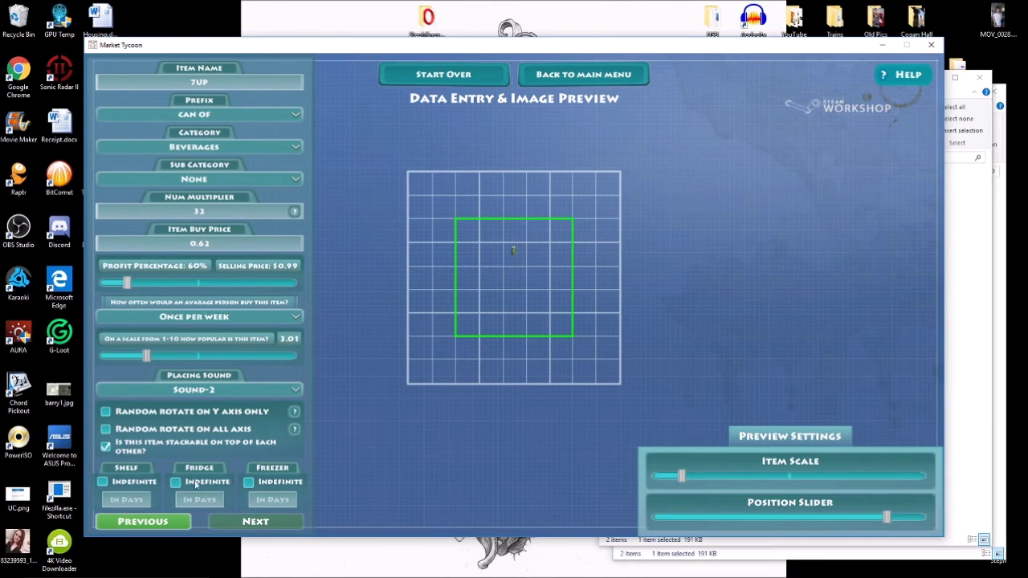
Step: Set the item's shelf and fridge expiry to 360 days each
{"action": "left_click", "coordinate": [129, 500]}
{"action": "type", "text": "360"}
{"action": "left_click", "coordinate": [206, 501]}
{"action": "type", "text": "360"}
Step: Enlarge the 7UP can in the image preview and centre it vertically so it nearly fills the green frame
{"action": "left_click_drag", "start_coordinate": [685, 475], "coordinate": [797, 476]}
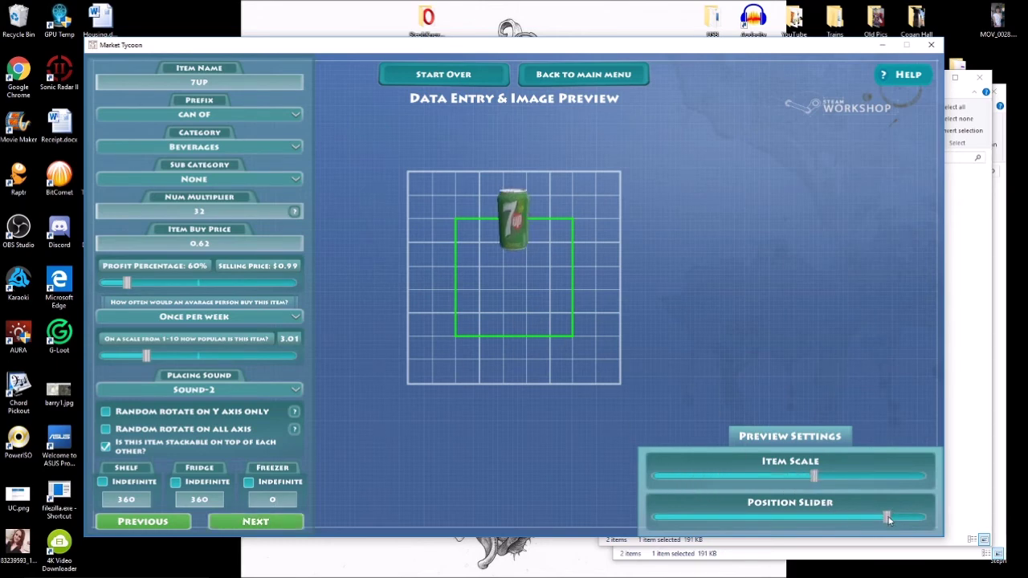
{"action": "left_click_drag", "start_coordinate": [887, 516], "coordinate": [823, 522]}
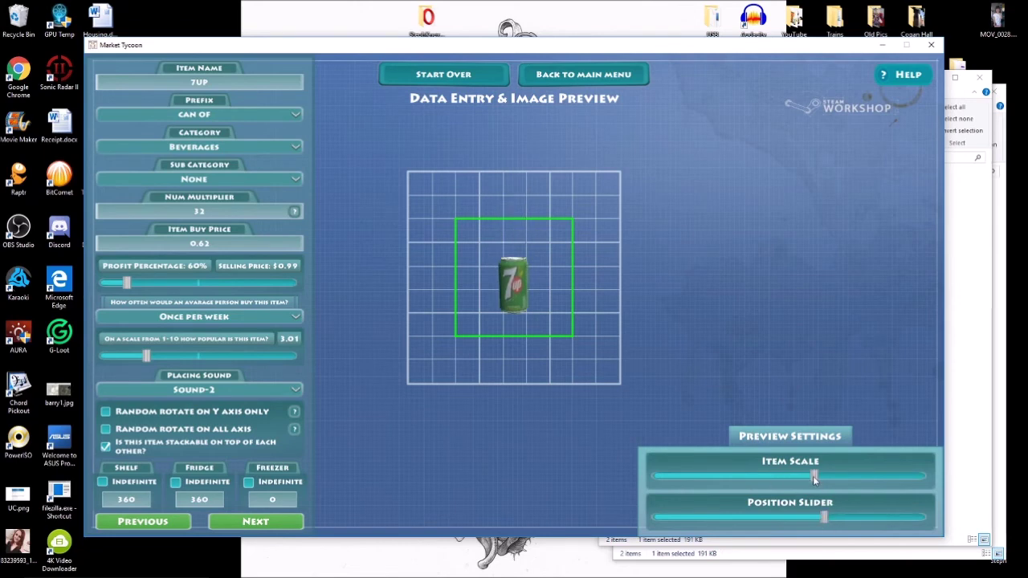
{"action": "left_click_drag", "start_coordinate": [813, 476], "coordinate": [920, 487]}
{"action": "left_click_drag", "start_coordinate": [824, 521], "coordinate": [806, 523]}
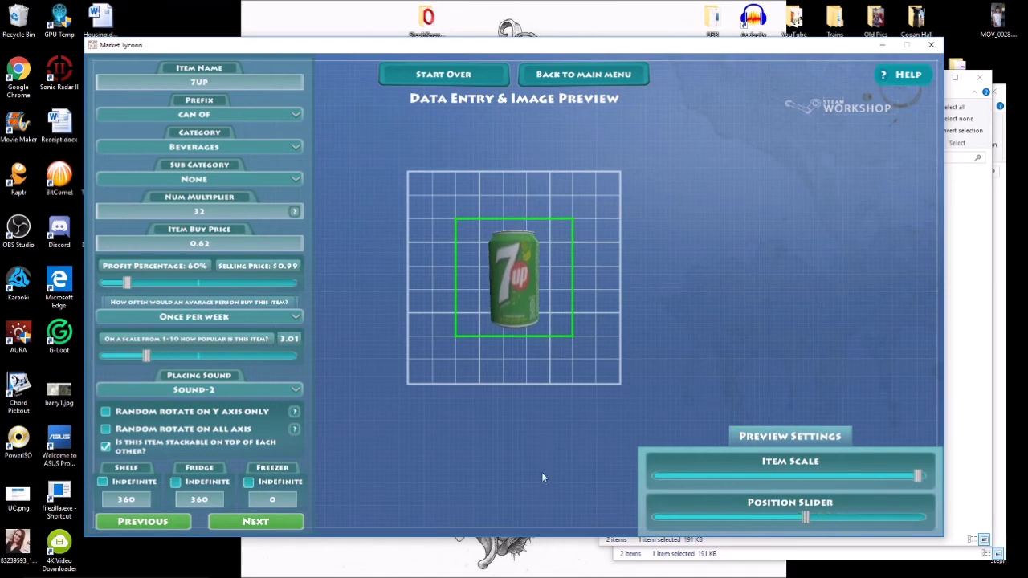
Step: Proceed to the review stage and enter "&UP Can" as the item description
{"action": "left_click", "coordinate": [254, 524]}
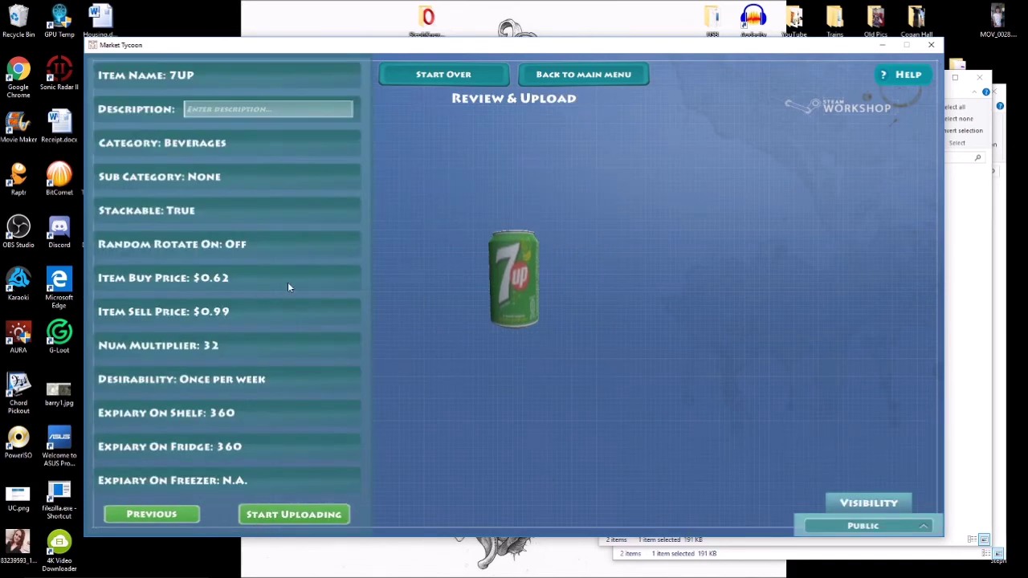
{"action": "left_click", "coordinate": [253, 109]}
{"action": "type", "text": "&UP CAN"}
Step: Start uploading the item, choosing the 7Up folder on the Desktop as the containing folder
{"action": "left_click", "coordinate": [312, 515]}
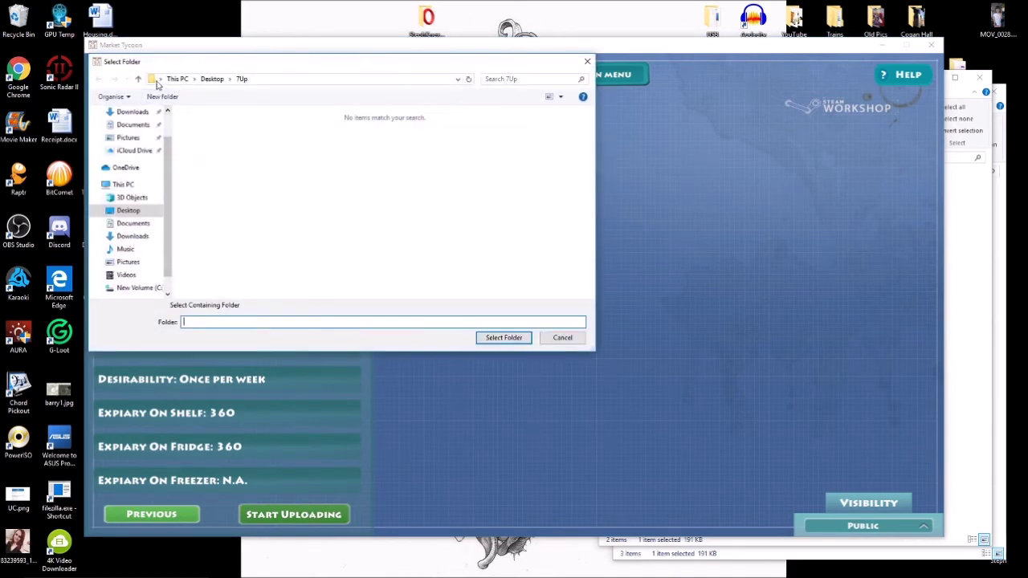
{"action": "left_click", "coordinate": [138, 78]}
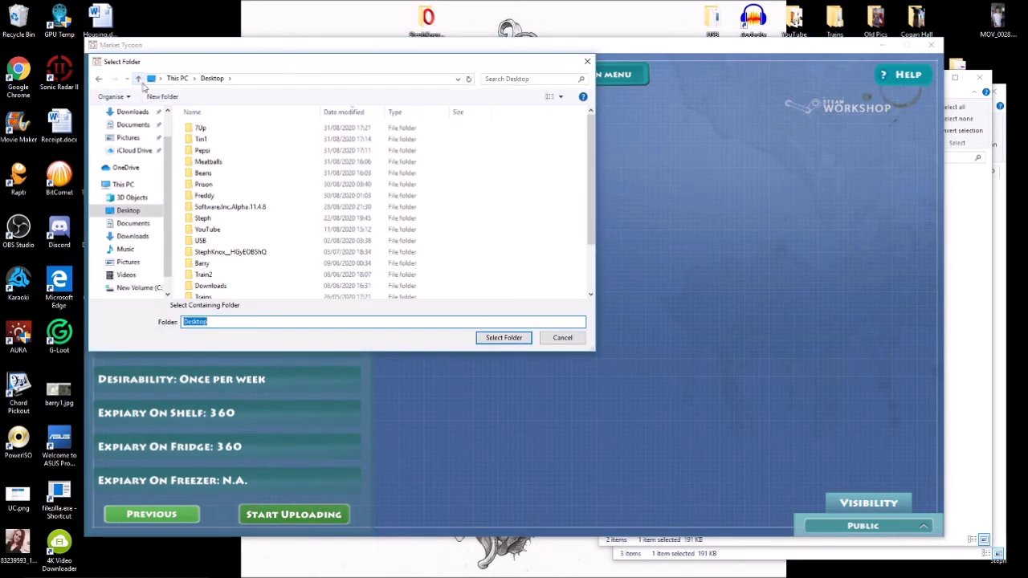
{"action": "left_click", "coordinate": [201, 128]}
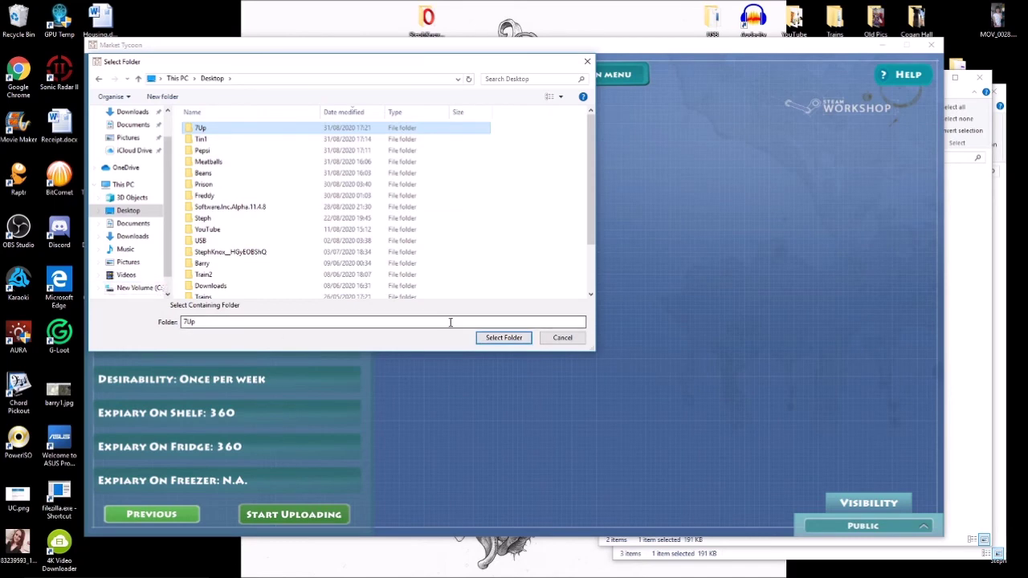
{"action": "left_click", "coordinate": [491, 339]}
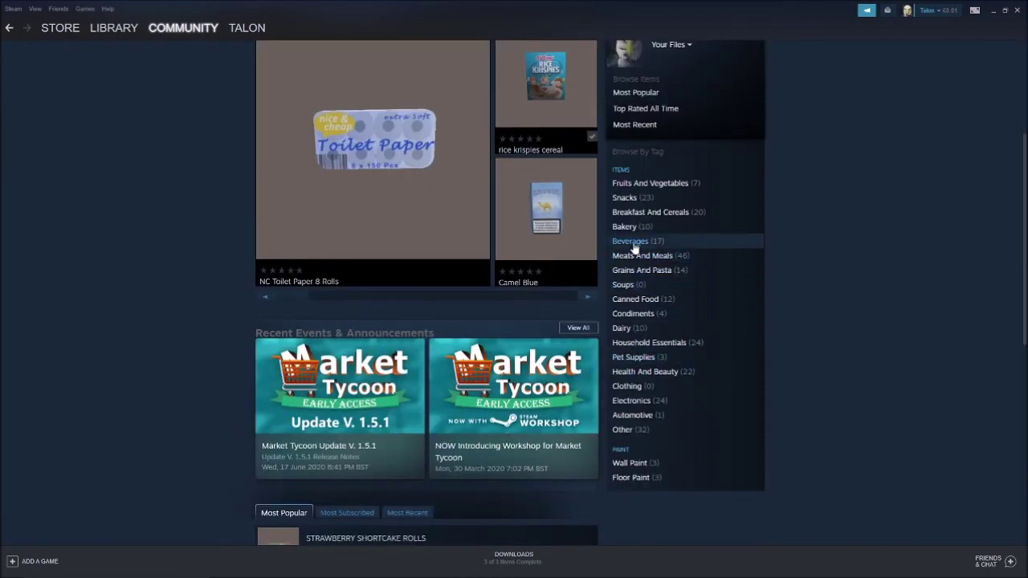
Step: In Steam's Market Tycoon Workshop, browse the Beverages items and subscribe to the uploaded 7UP can
{"action": "left_click", "coordinate": [634, 248]}
{"action": "scroll", "coordinate": [540, 287], "scroll_direction": "down", "scroll_amount": 3}
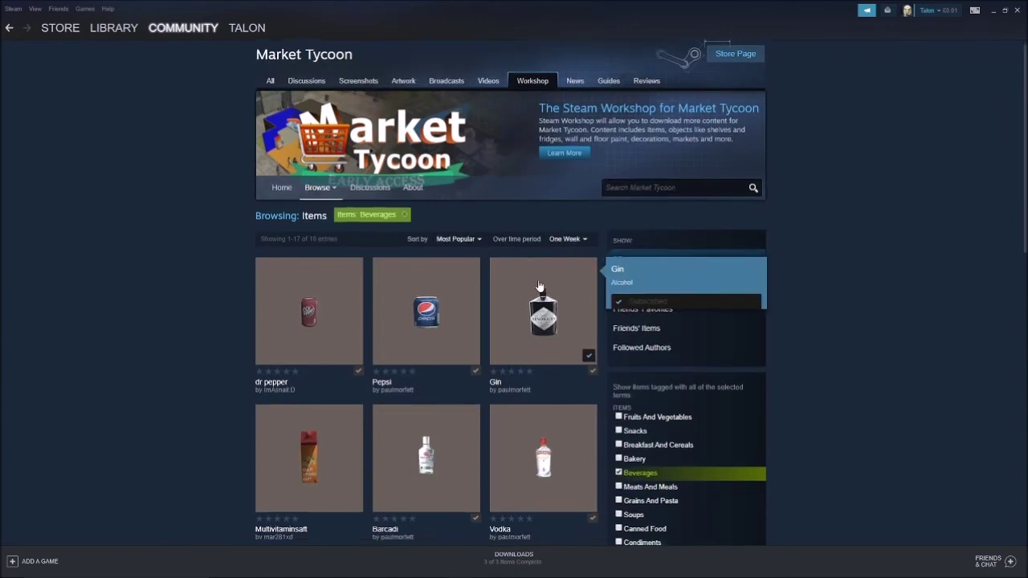
{"action": "scroll", "coordinate": [539, 287], "scroll_direction": "down", "scroll_amount": 5}
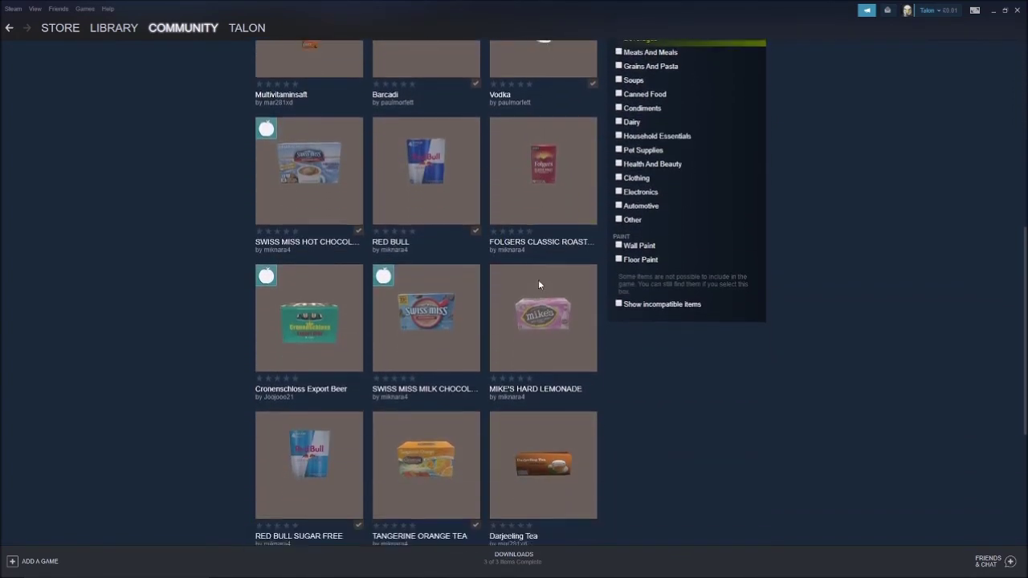
{"action": "scroll", "coordinate": [540, 284], "scroll_direction": "down", "scroll_amount": 1}
{"action": "mouse_move", "coordinate": [420, 386]}
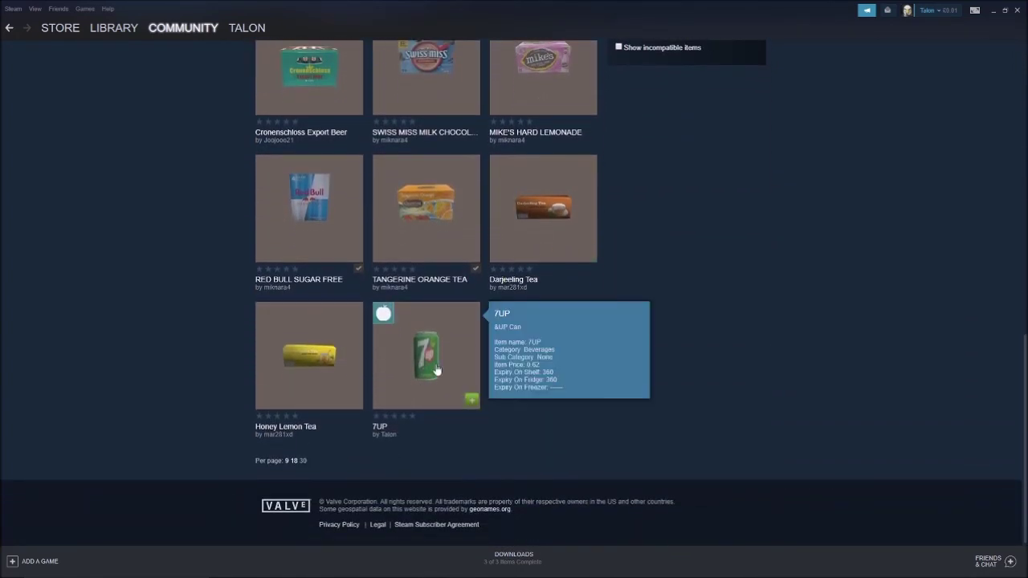
{"action": "left_click", "coordinate": [435, 368]}
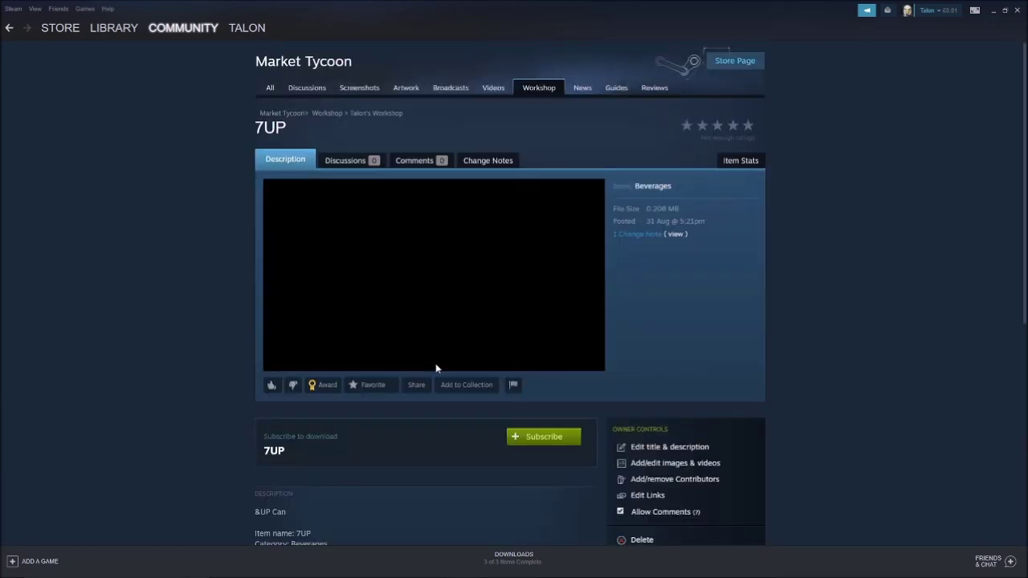
{"action": "left_click", "coordinate": [530, 449]}
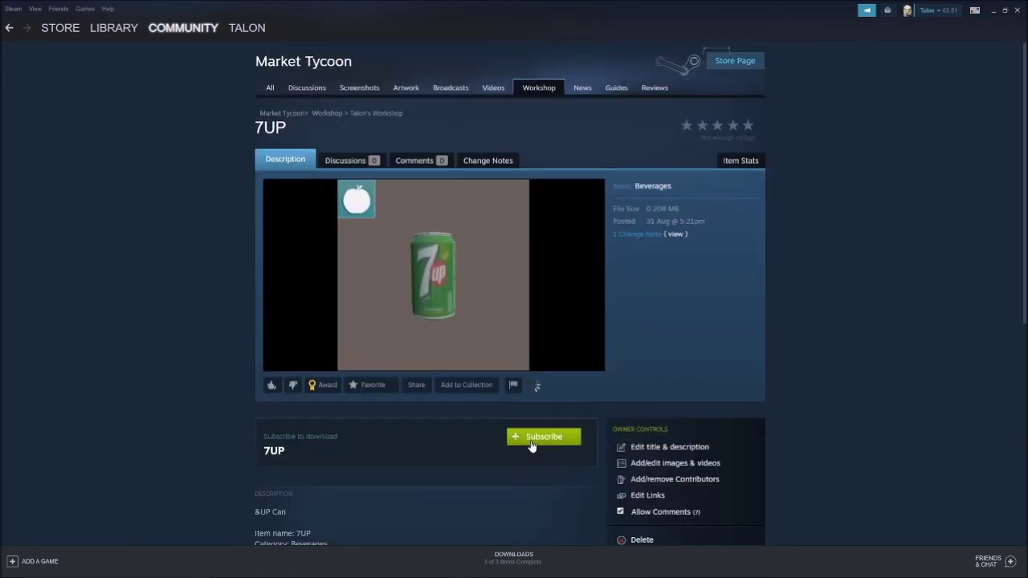
Step: Minimize Steam, open the product catalogue in the Market Tycoon game, and choose 7UP to buy
{"action": "left_click", "coordinate": [994, 11]}
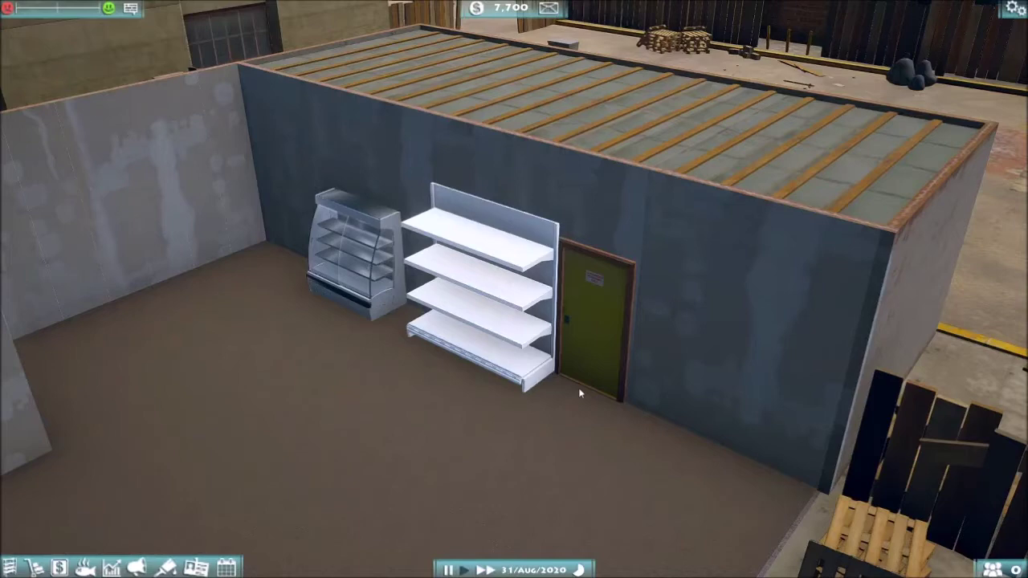
{"action": "left_click", "coordinate": [34, 567]}
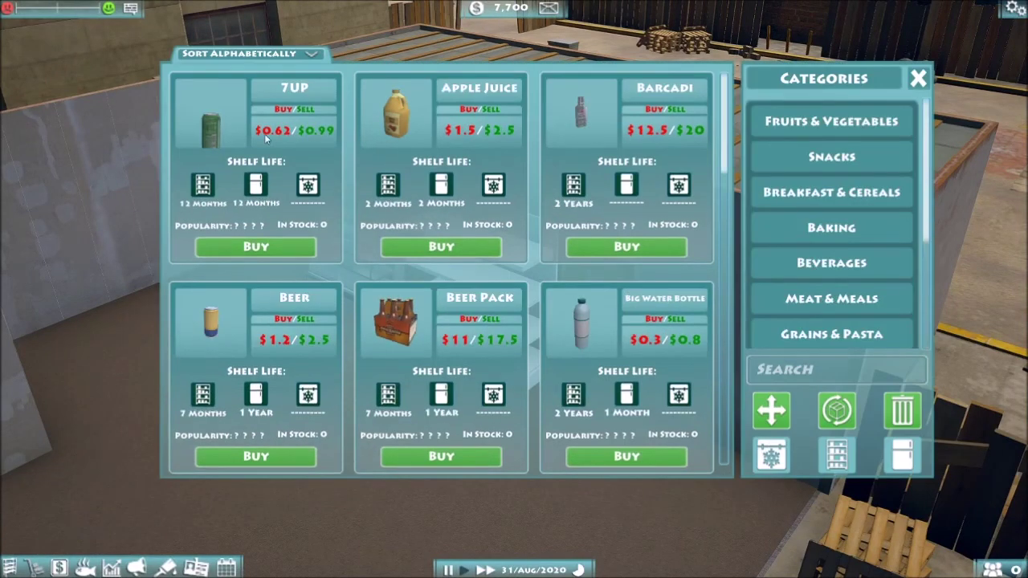
{"action": "left_click", "coordinate": [255, 247]}
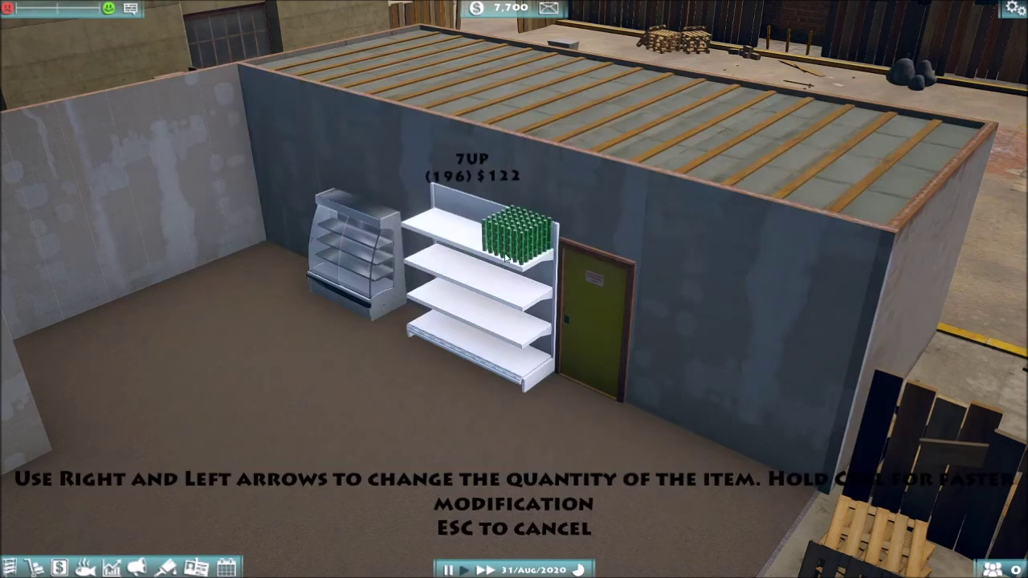
Step: Place 98 7UP cans on the top level of the shelf and 42 in the refrigerated display case, and end placement
{"action": "key", "text": "Left"}
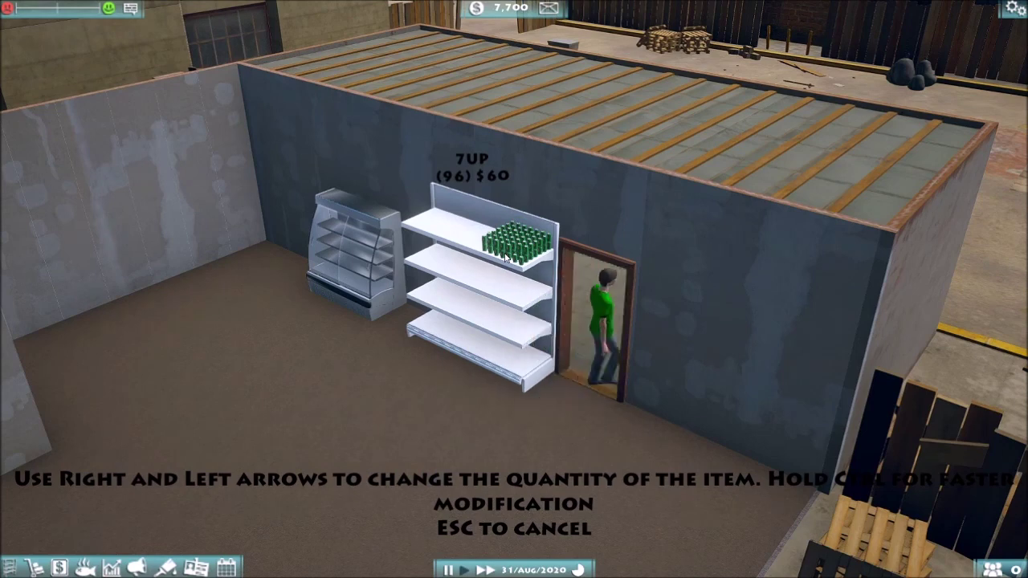
{"action": "key", "text": "Right"}
{"action": "key", "text": "Right"}
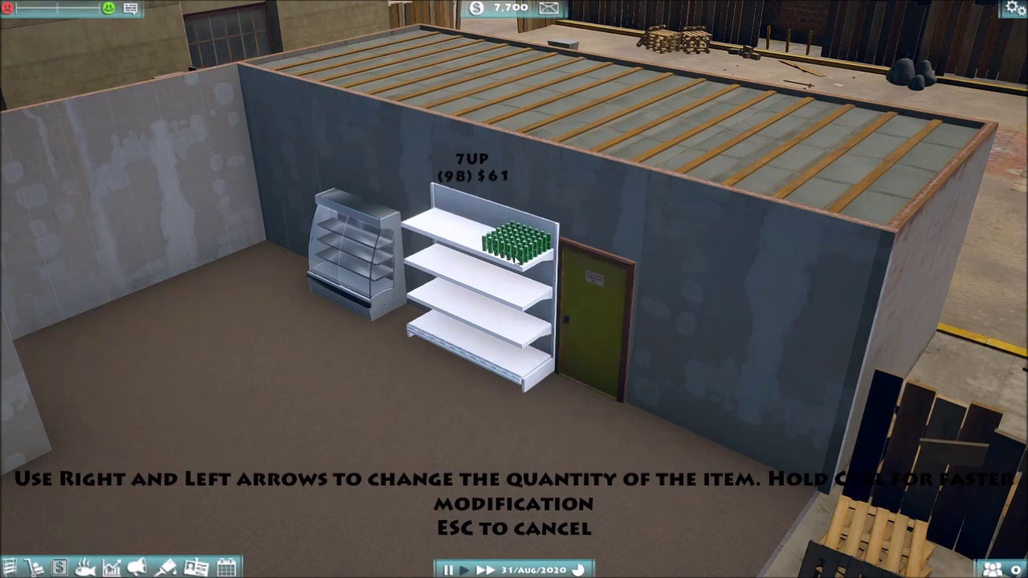
{"action": "left_click", "coordinate": [518, 259]}
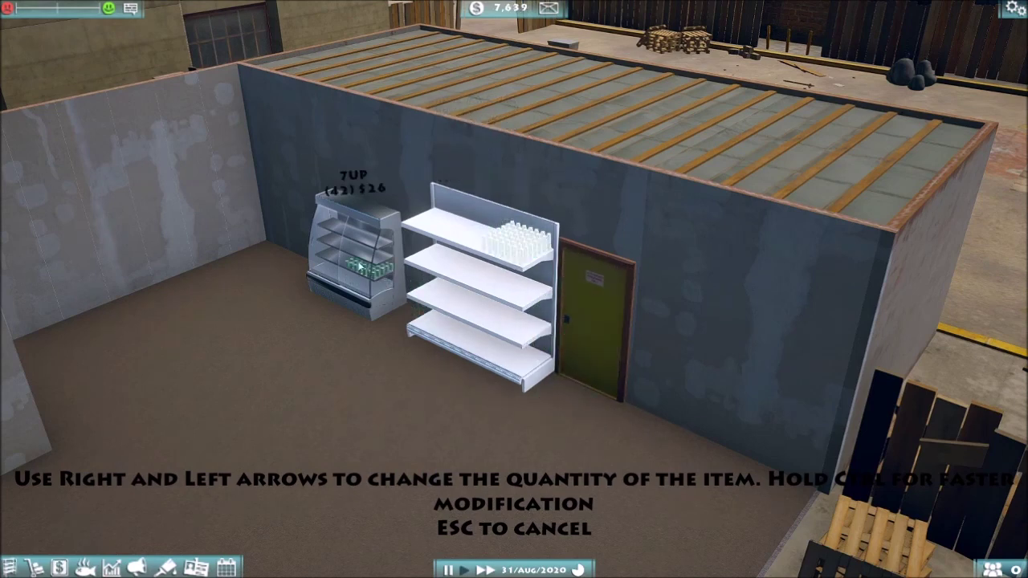
{"action": "left_click", "coordinate": [360, 265]}
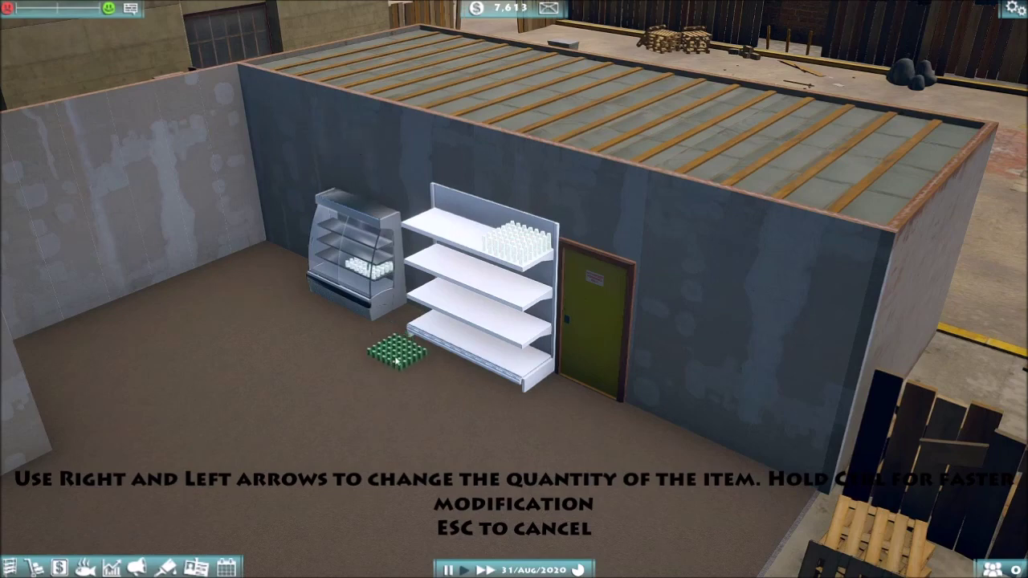
{"action": "key", "text": "Escape"}
Step: Choose the second action offered above the red car parked behind the store building
{"action": "scroll", "coordinate": [449, 369], "scroll_direction": "down", "scroll_amount": 4}
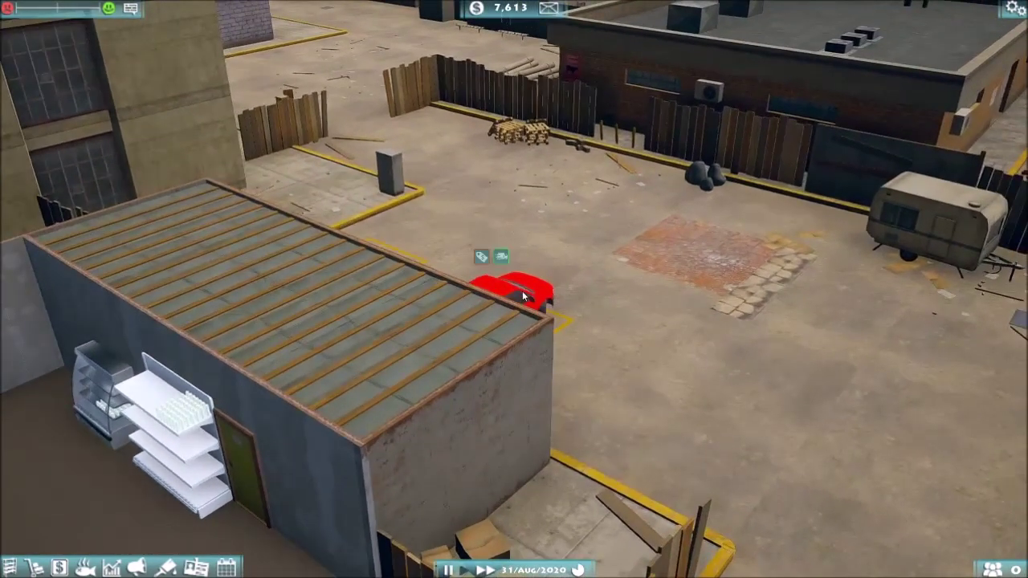
{"action": "left_click", "coordinate": [502, 256]}
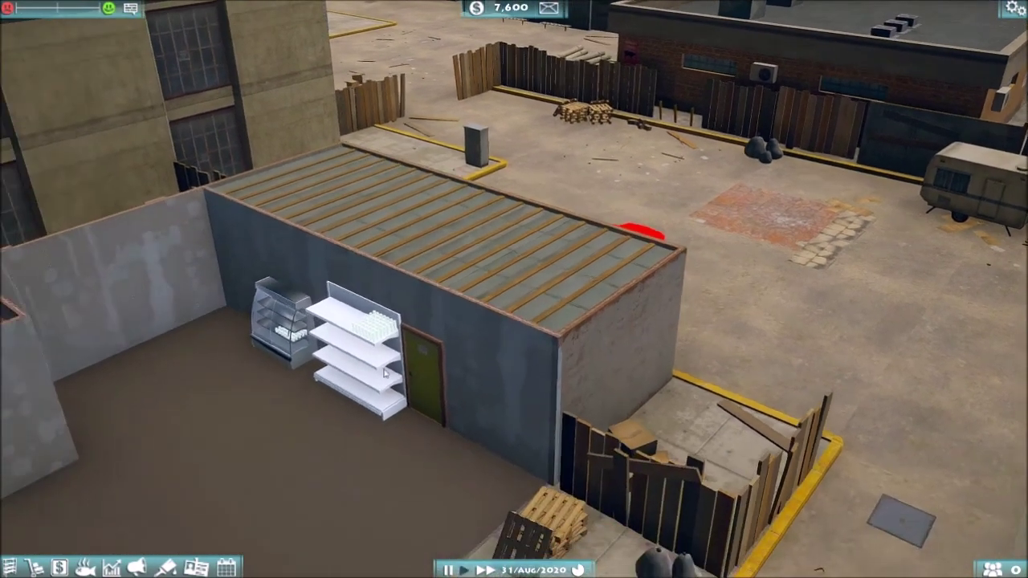
Step: Watch the employee stock the 7UP cans on the top shelf and inspect them up close
{"action": "scroll", "coordinate": [384, 373], "scroll_direction": "up", "scroll_amount": 4}
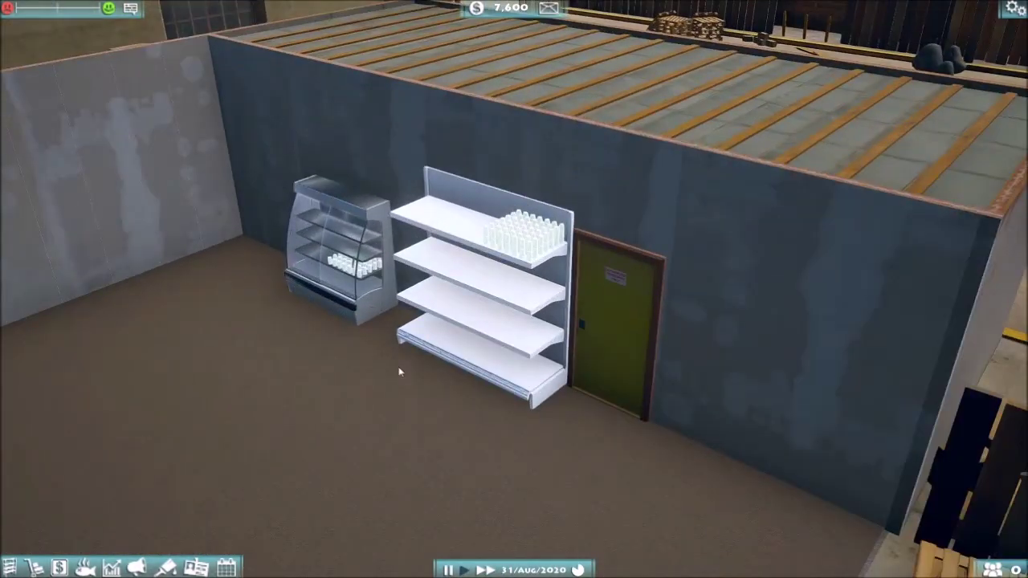
{"action": "scroll", "coordinate": [399, 372], "scroll_direction": "down", "scroll_amount": 5}
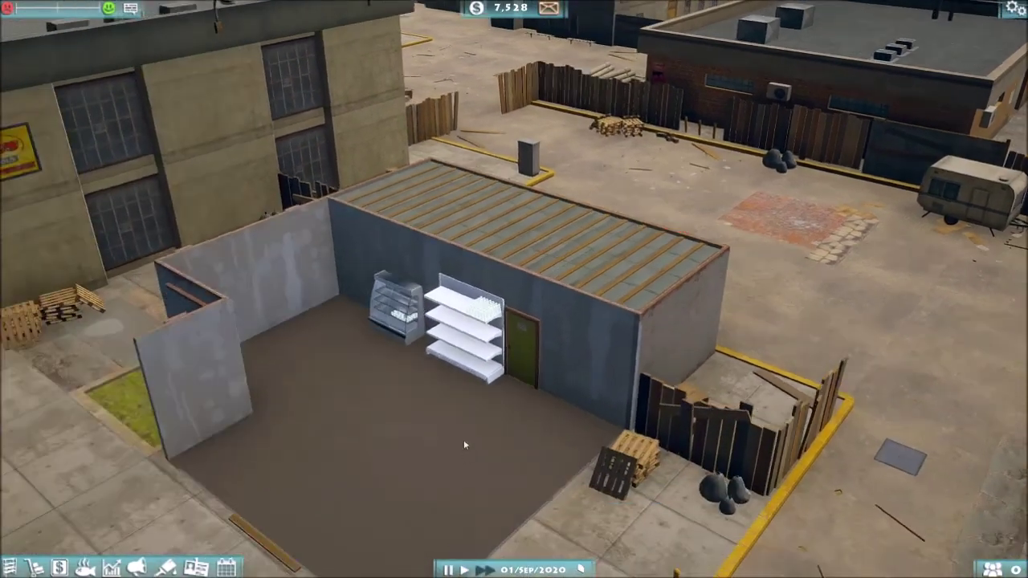
{"action": "scroll", "coordinate": [477, 413], "scroll_direction": "up", "scroll_amount": 5}
{"action": "scroll", "coordinate": [476, 418], "scroll_direction": "down", "scroll_amount": 3}
{"action": "scroll", "coordinate": [490, 398], "scroll_direction": "up", "scroll_amount": 3}
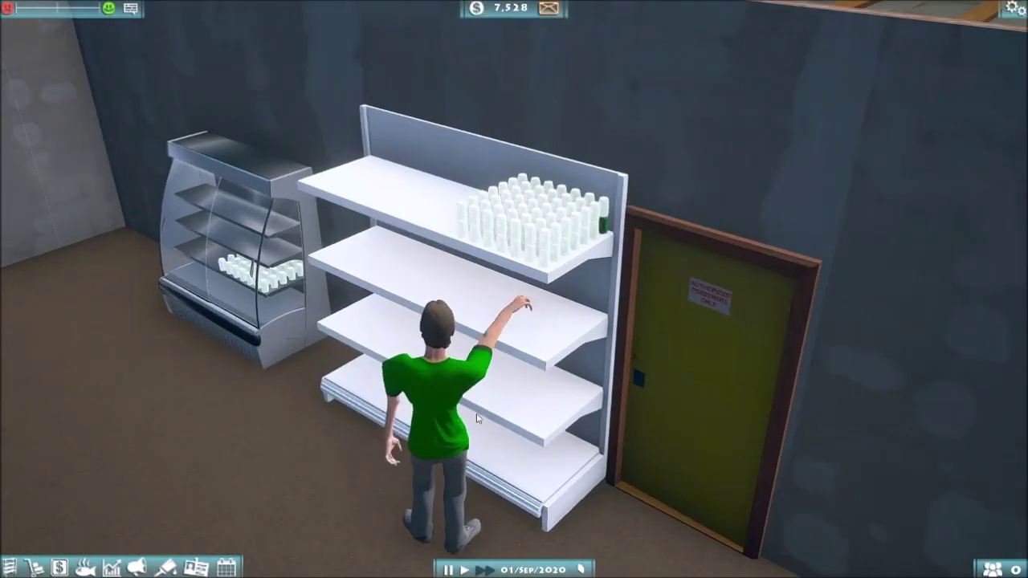
{"action": "scroll", "coordinate": [508, 376], "scroll_direction": "up", "scroll_amount": 2}
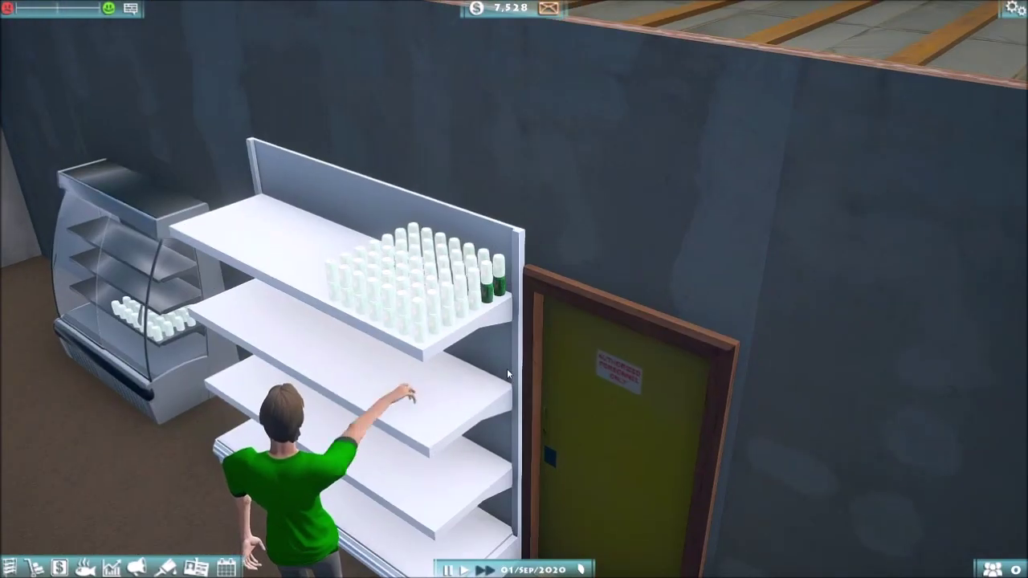